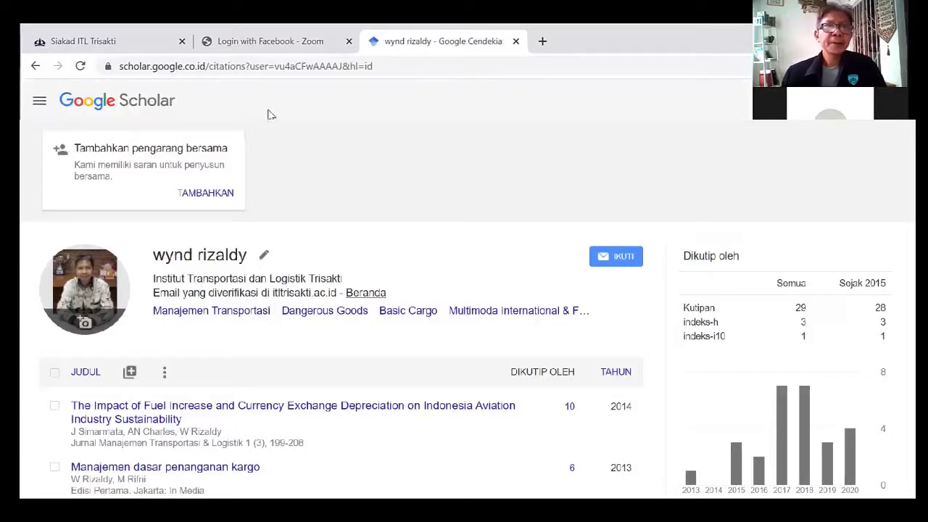
Copy the full web address of the author's Google Scholar profile.
drag(118, 66, 371, 100)
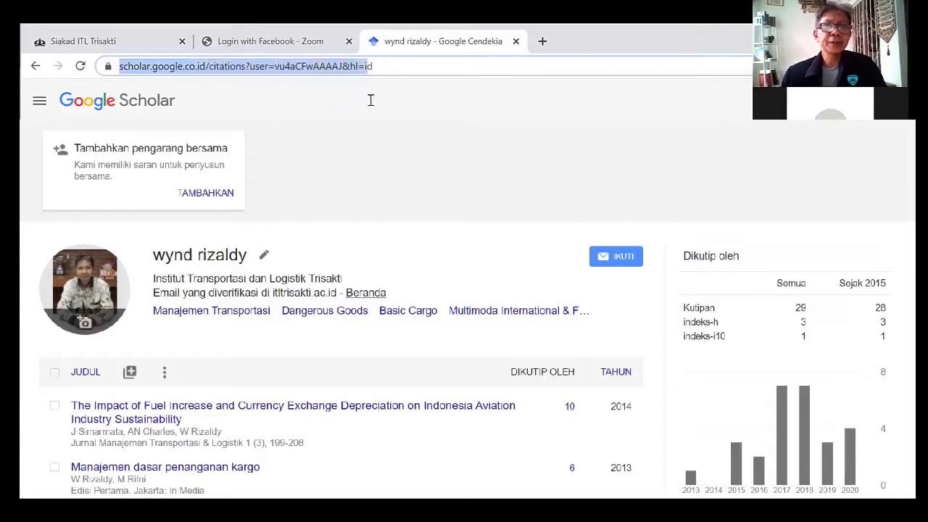
right_click(361, 69)
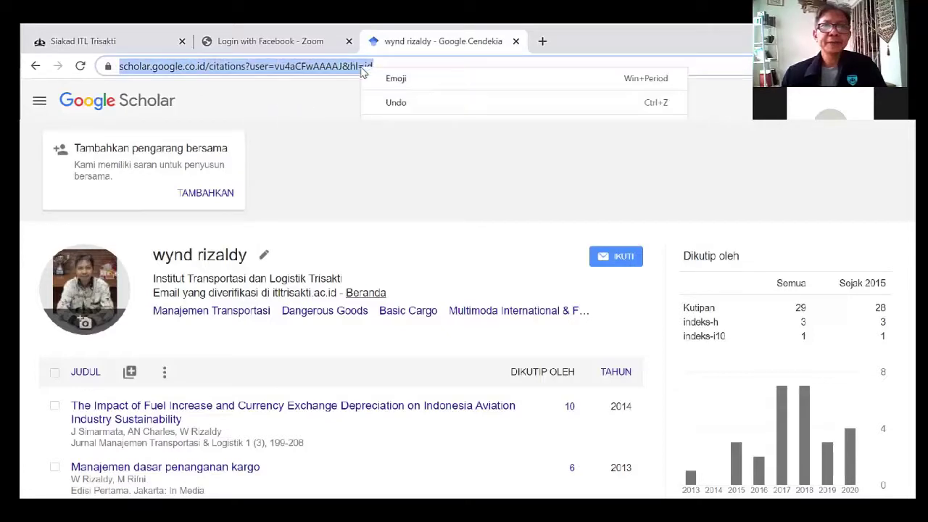
click(397, 145)
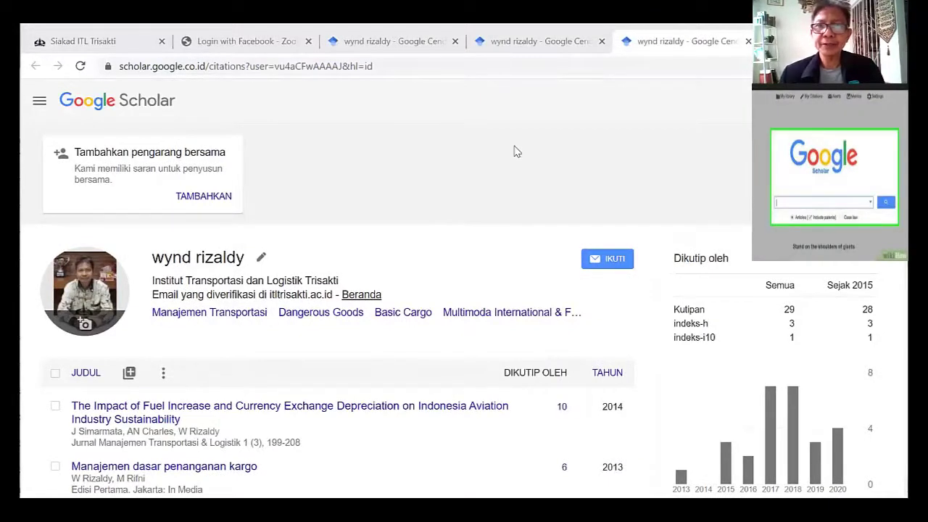
Look through the publication list on the Scholar profile, including titles, citation counts and years.
scroll(517, 152, down, 3)
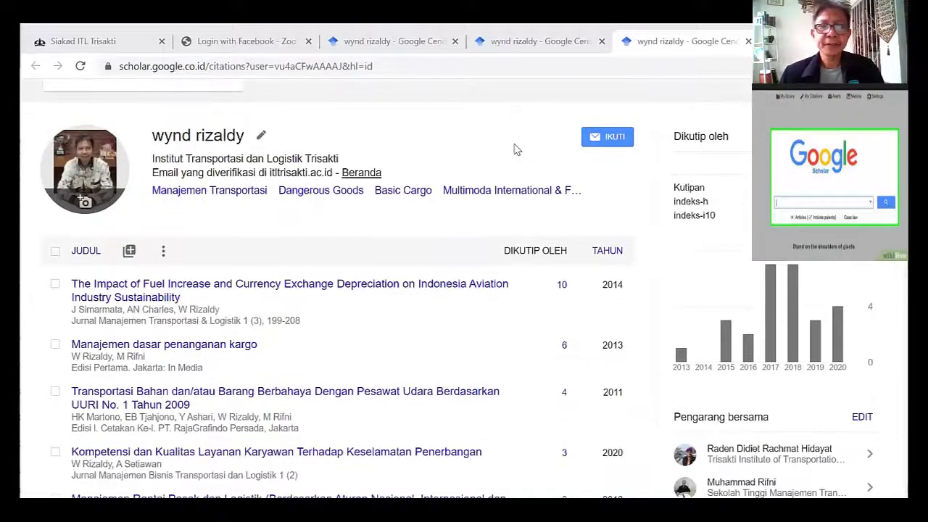
scroll(517, 150, down, 1)
scroll(517, 149, down, 10)
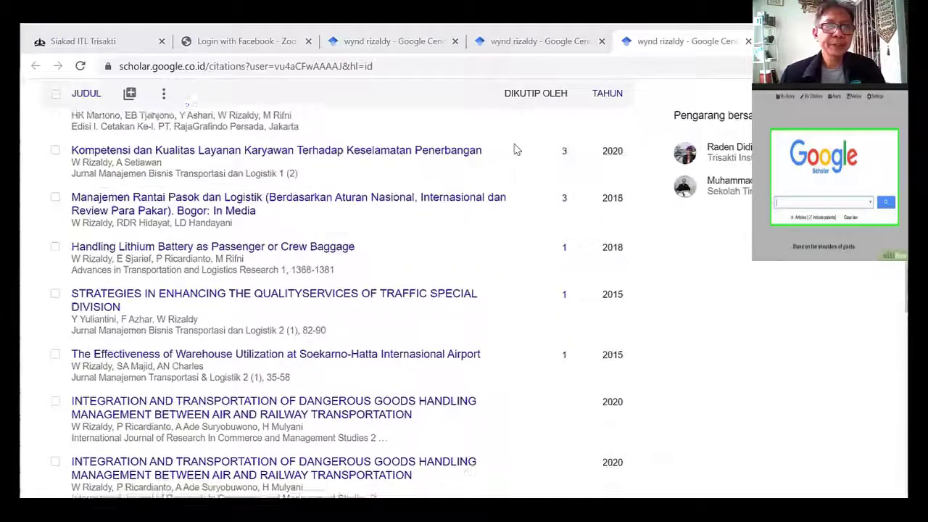
scroll(517, 149, down, 7)
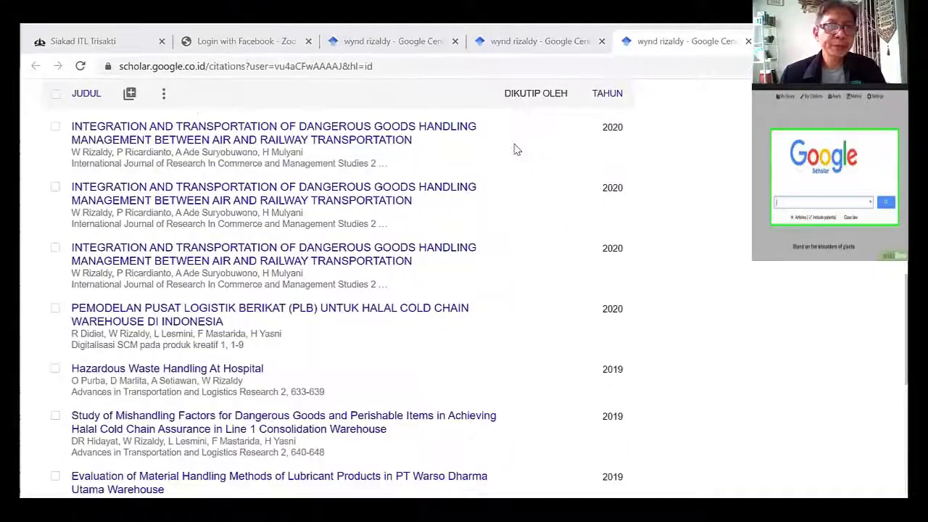
scroll(516, 148, down, 1)
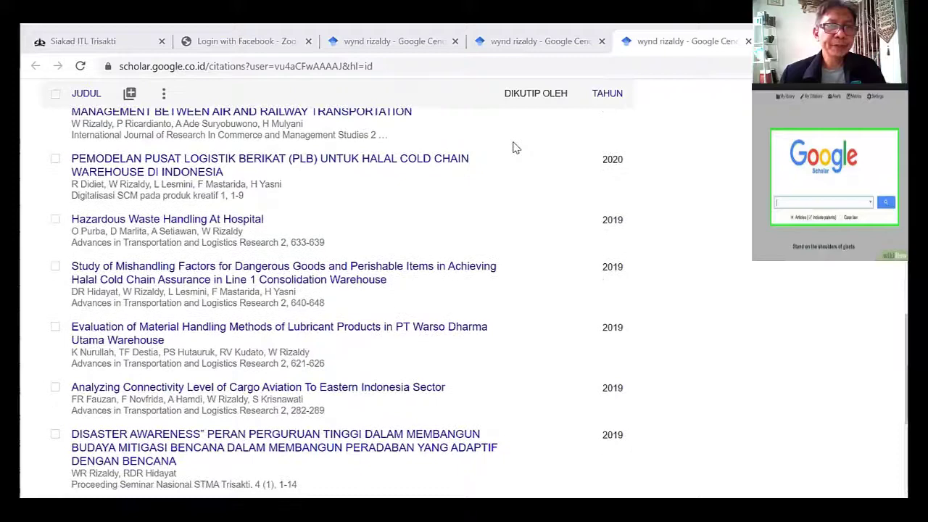
scroll(516, 148, down, 6)
scroll(516, 148, up, 7)
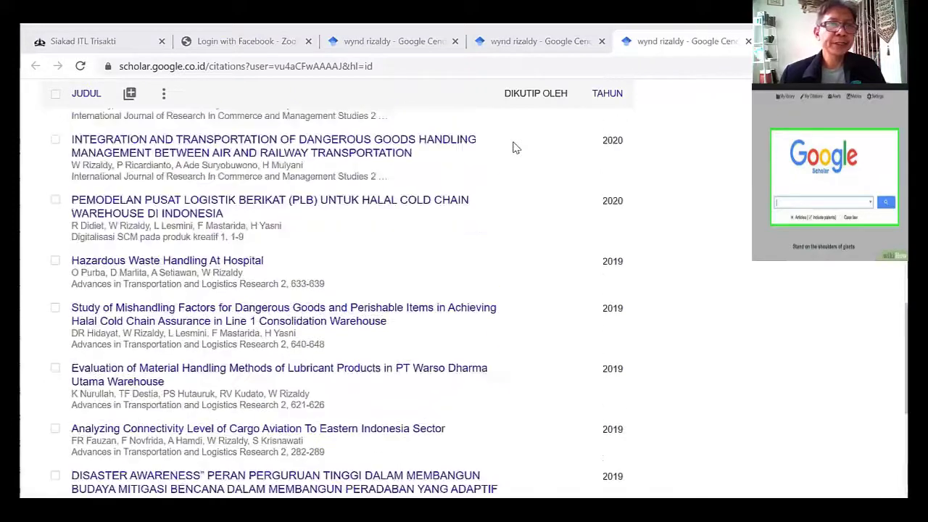
scroll(515, 148, up, 10)
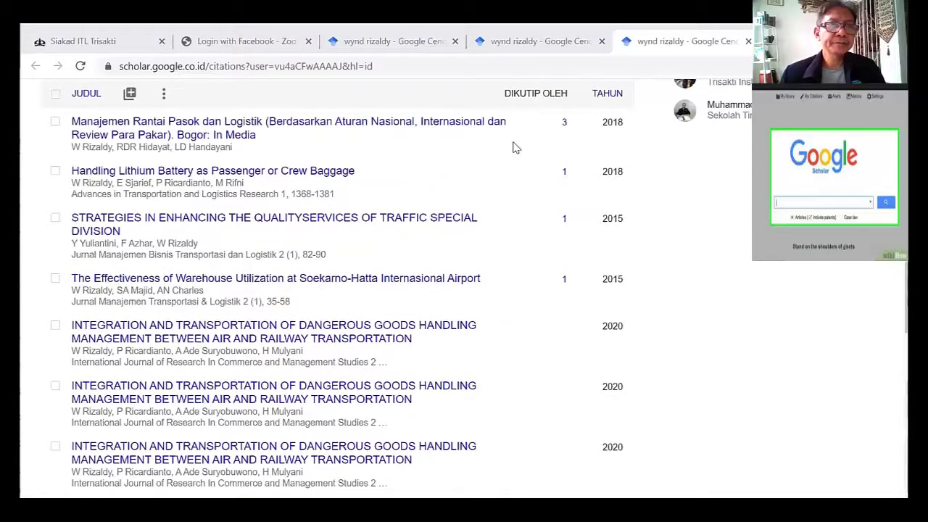
scroll(515, 148, up, 2)
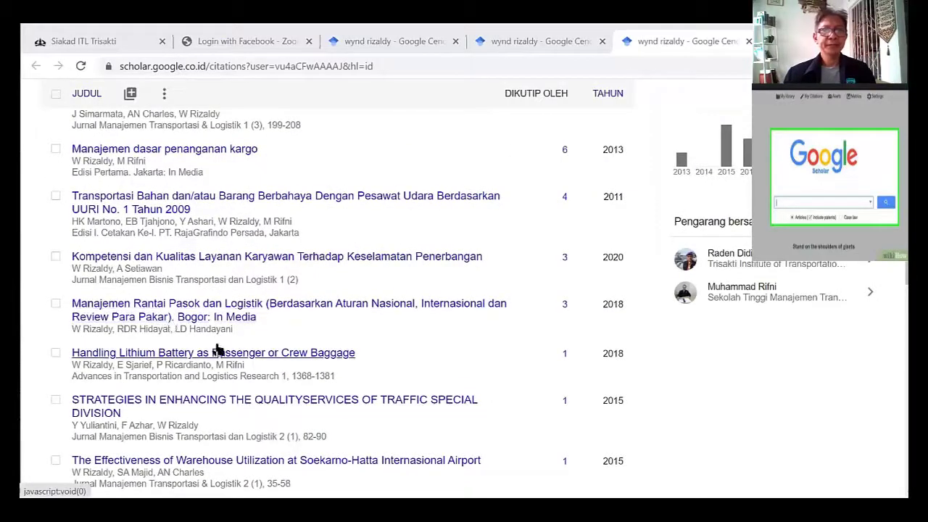
scroll(199, 330, up, 2)
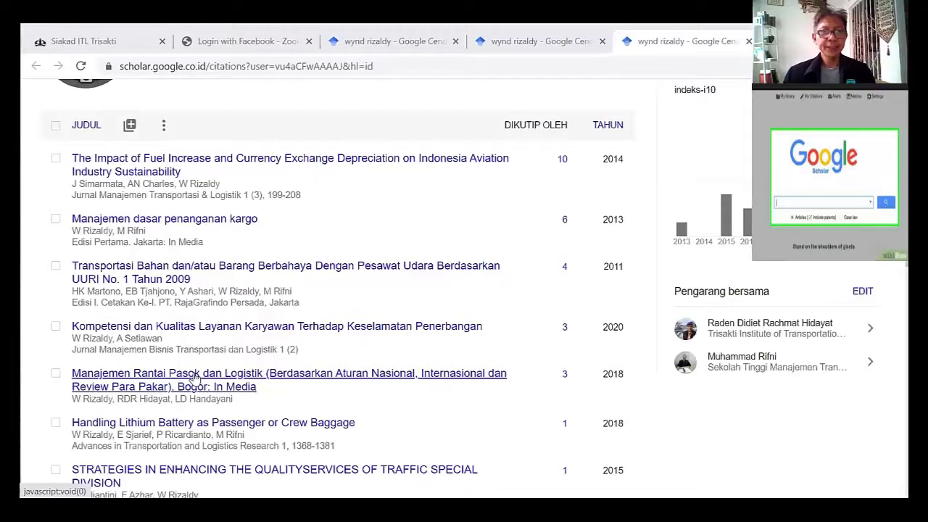
From the works citing "Manajemen Rantai Pasok dan Logistik", open the article "Benchmarking Of Malaysia Certified Halal Warehouse to Implement Certified Halal Warehouse in Indonesia".
click(194, 378)
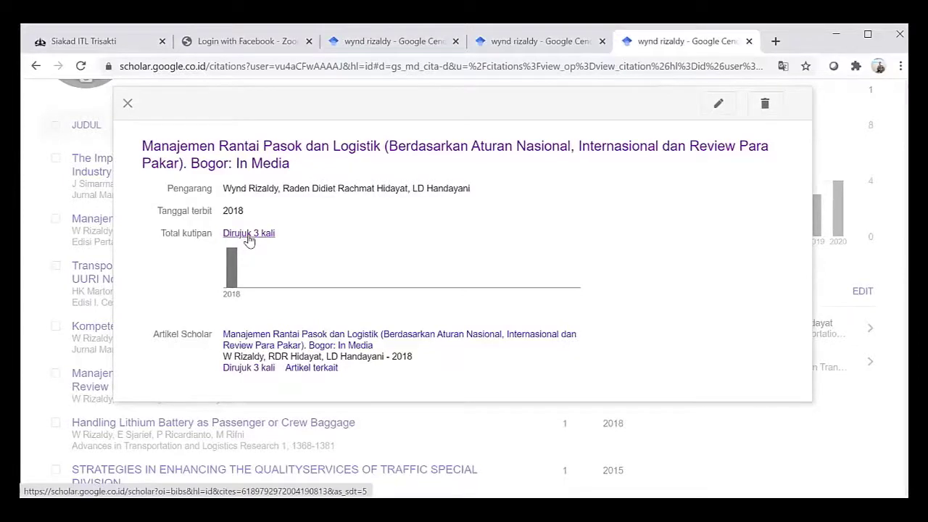
click(249, 233)
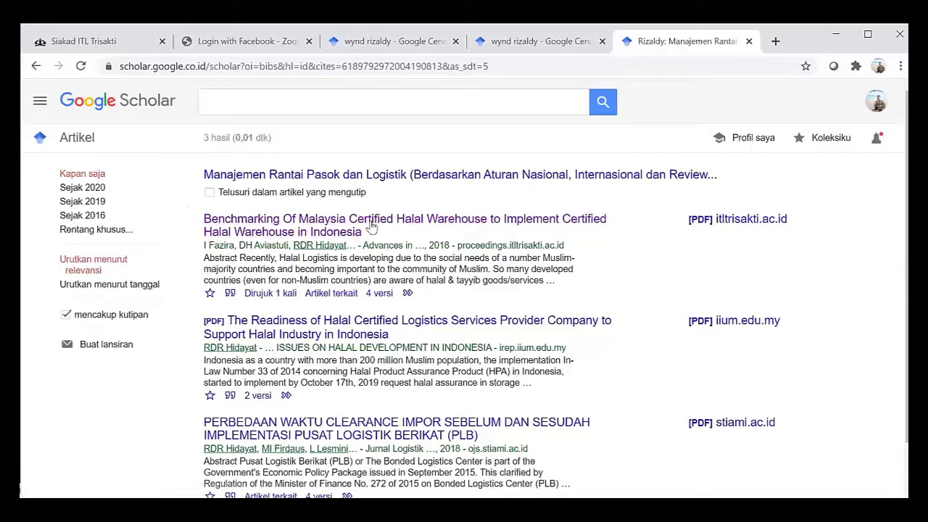
click(325, 229)
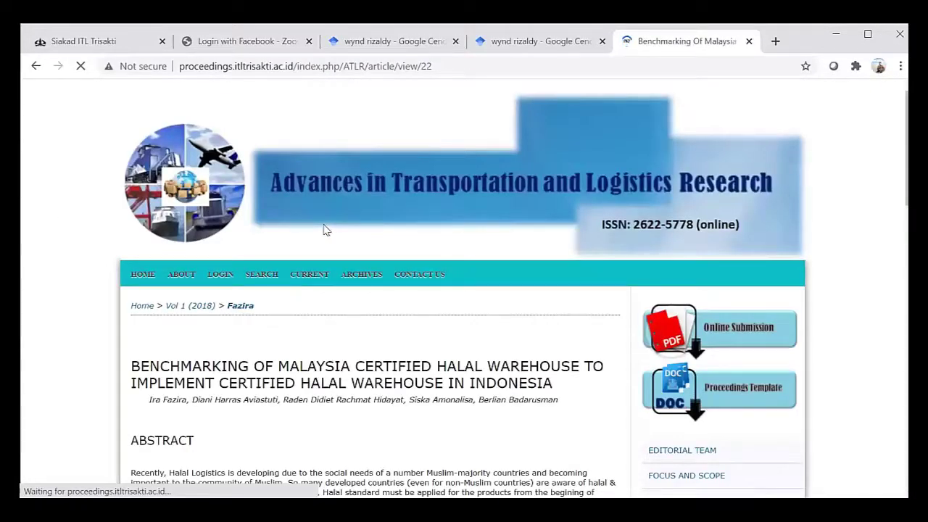
Check the article's abstract and references on the journal page and open its full-text PDF.
scroll(324, 229, down, 1)
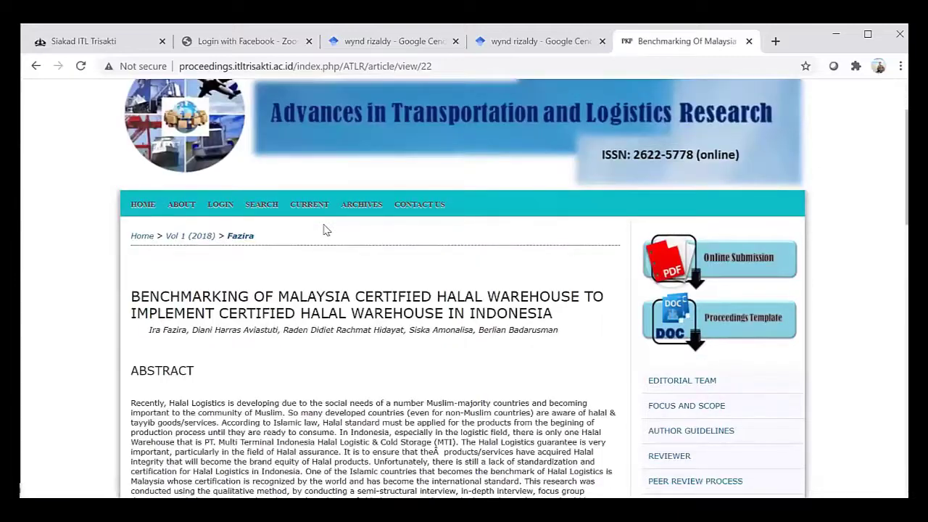
scroll(324, 230, down, 1)
scroll(324, 229, down, 2)
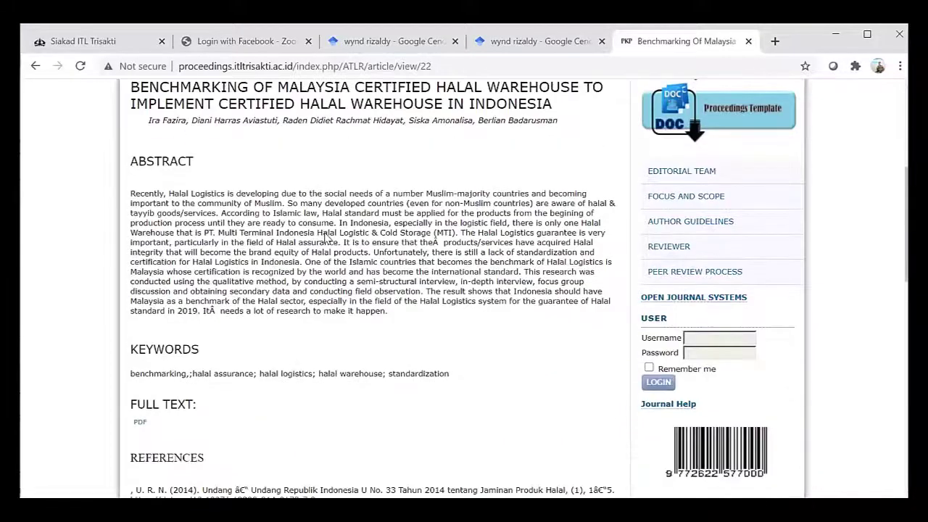
scroll(324, 236, down, 3)
scroll(324, 238, down, 1)
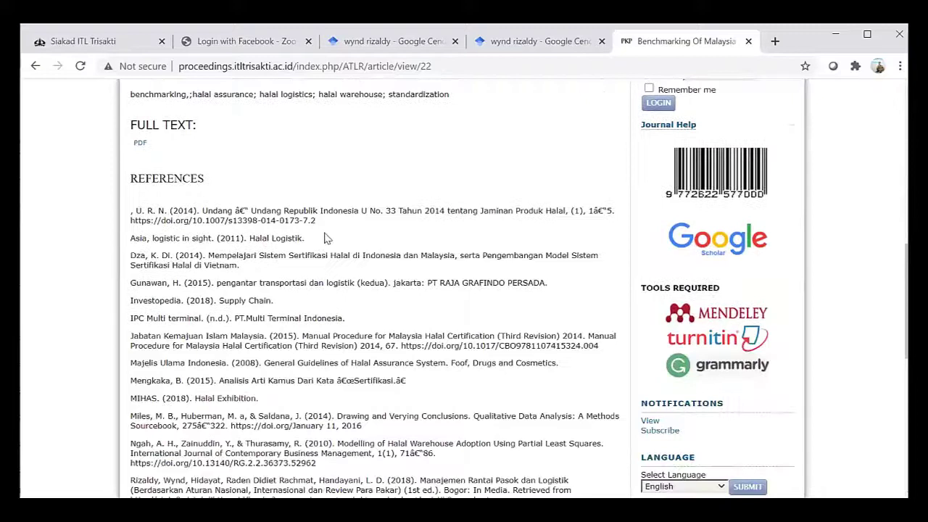
scroll(325, 237, up, 1)
scroll(325, 234, up, 2)
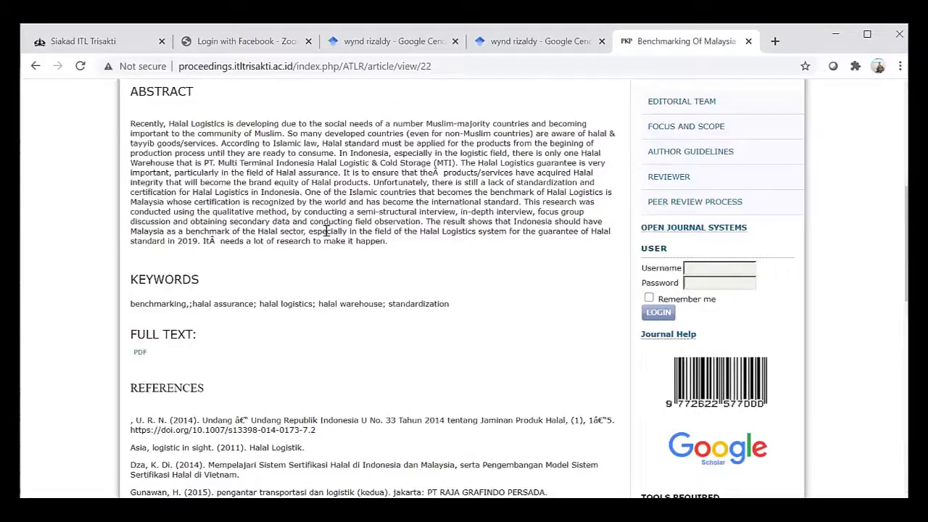
scroll(324, 231, down, 1)
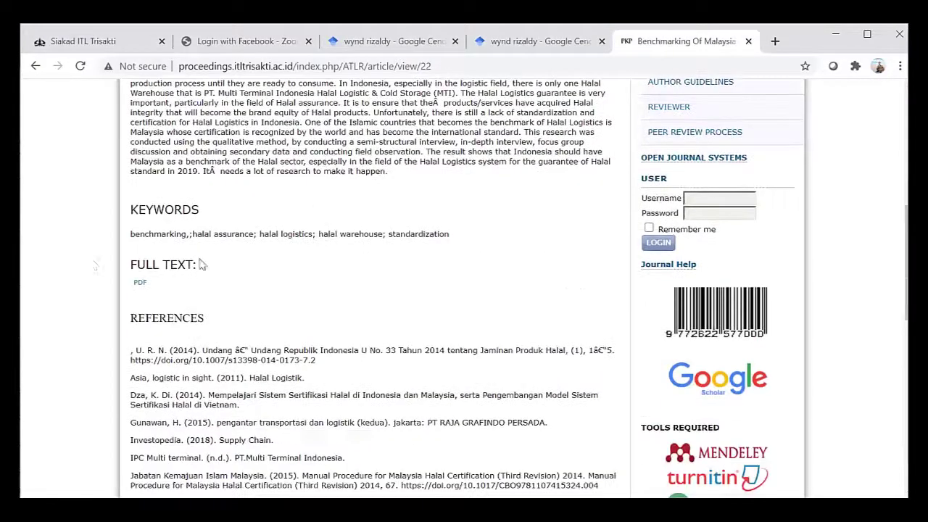
click(139, 284)
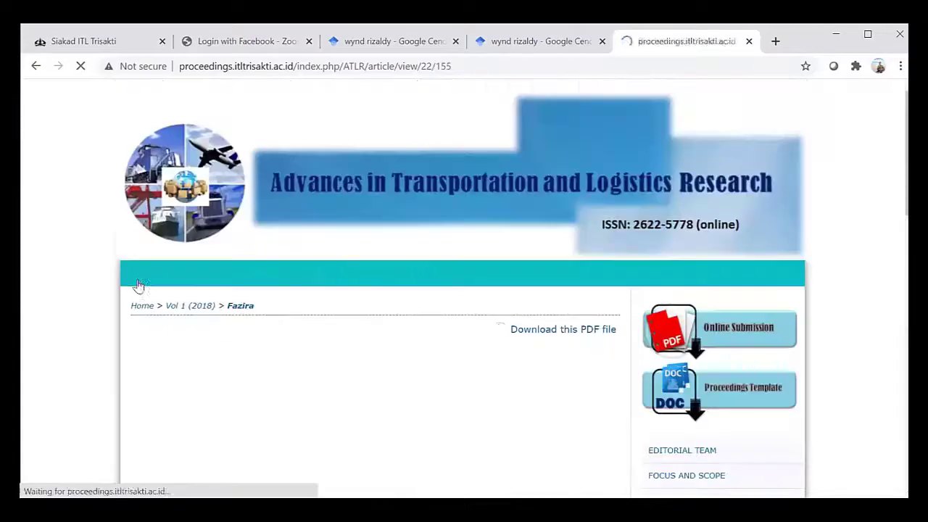
Look through the article's PDF for the paragraph that cites the 2018 supply chain book.
scroll(228, 275, down, 3)
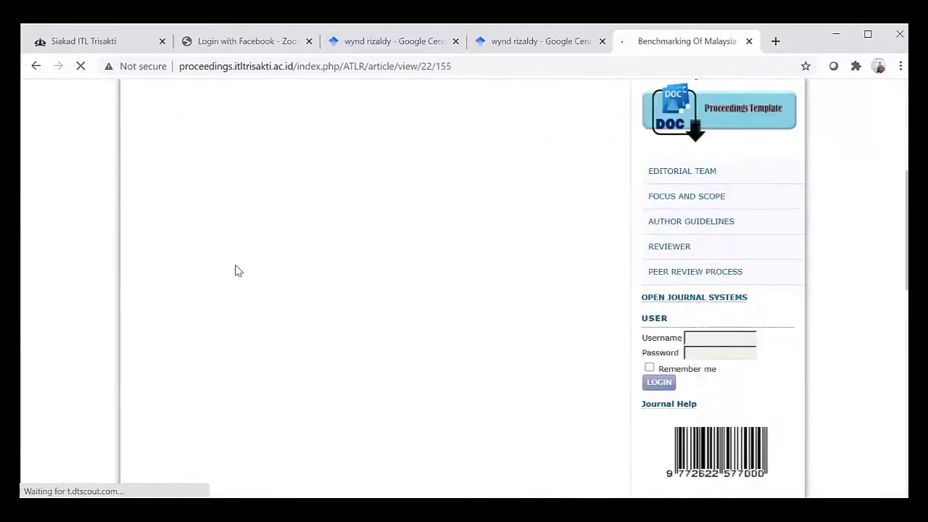
scroll(468, 261, up, 1)
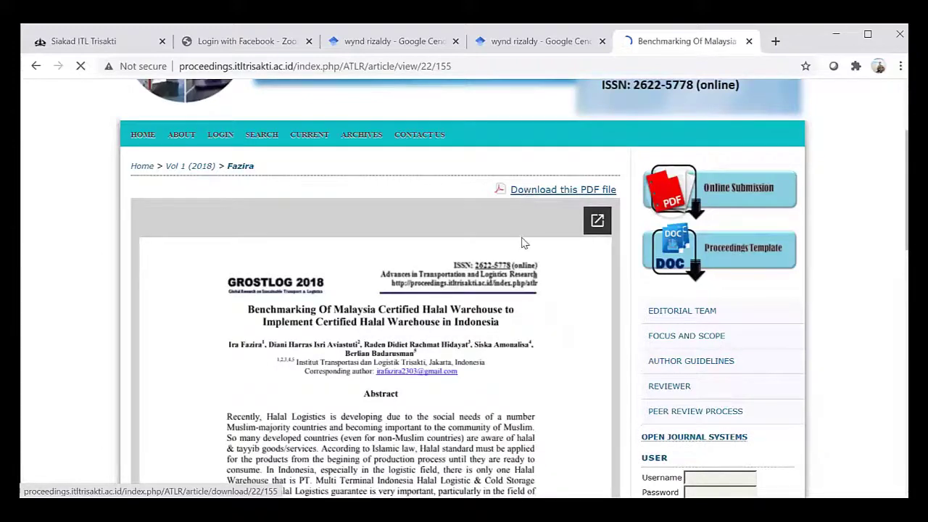
scroll(520, 247, down, 1)
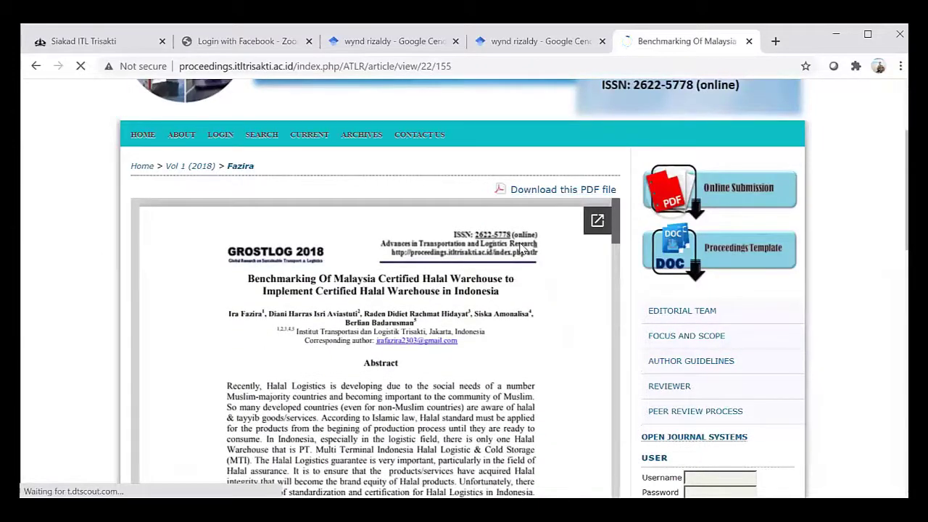
scroll(519, 246, down, 2)
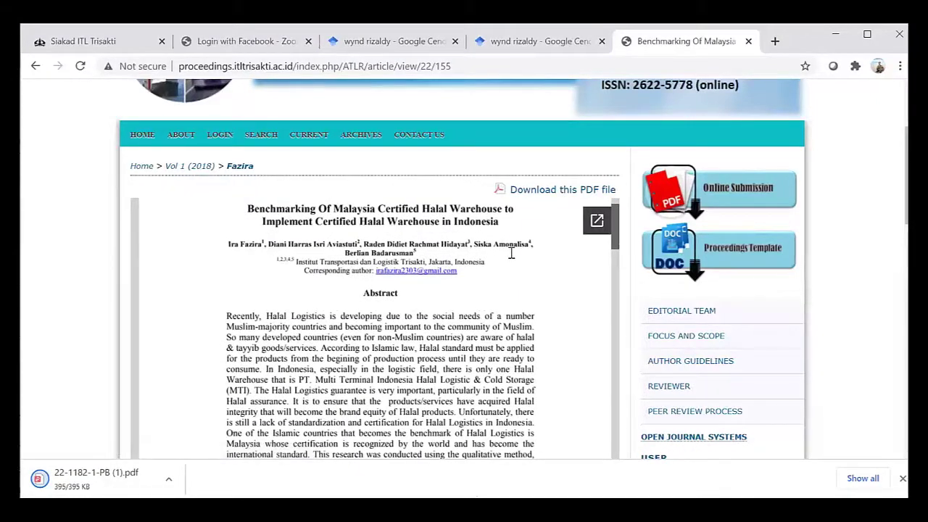
scroll(408, 227, down, 10)
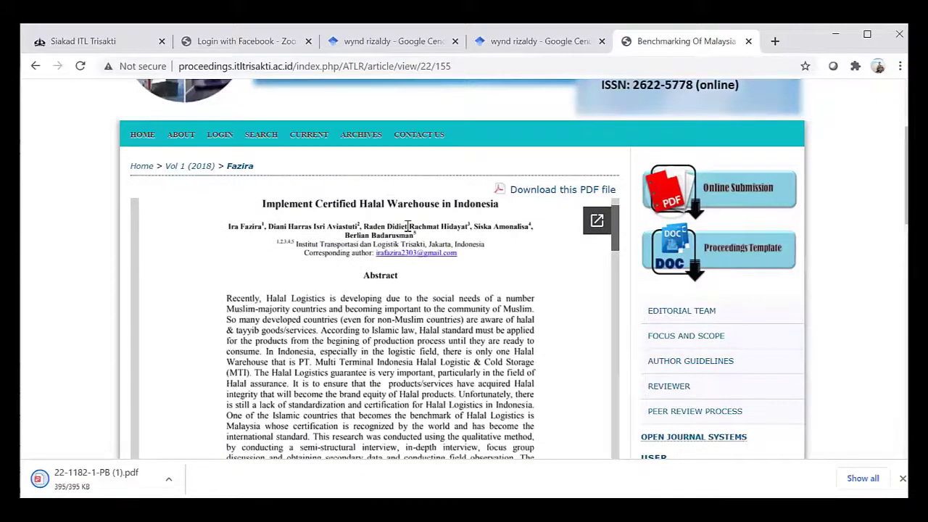
scroll(408, 227, down, 5)
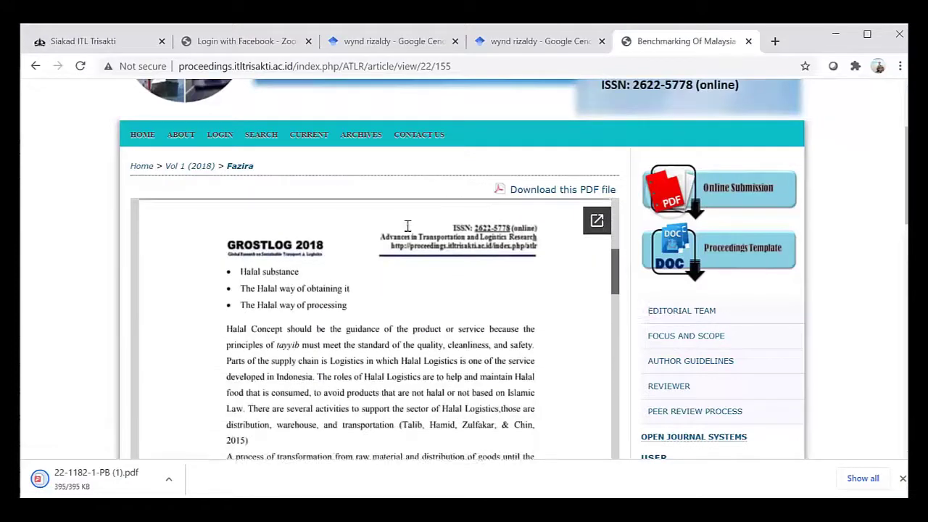
scroll(533, 249, down, 3)
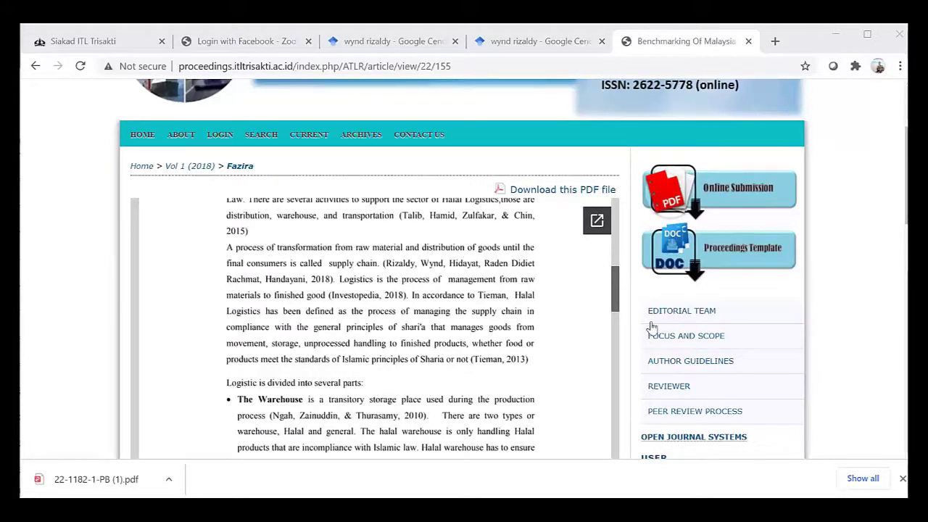
Copy the sentence "A process of transformation from raw material and distribution of goods until the final consumers is called supply chain." from the PDF.
click(224, 248)
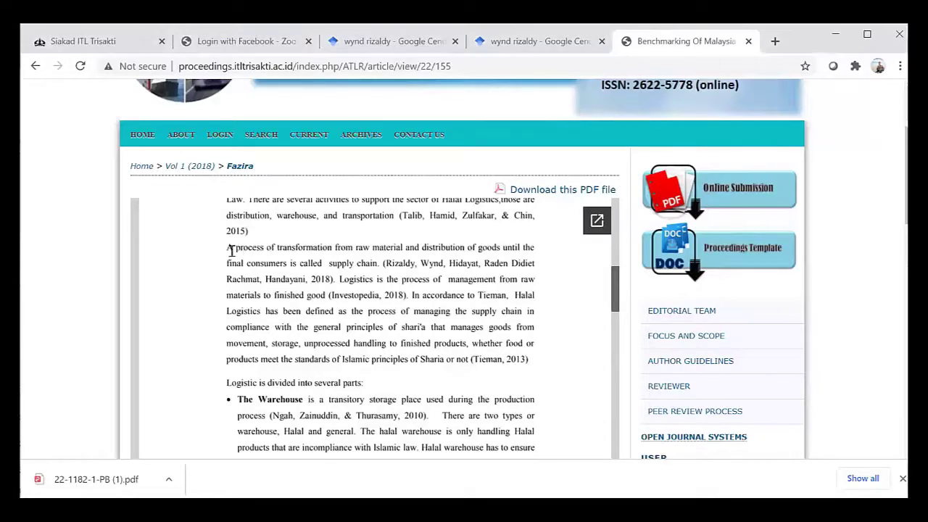
drag(229, 248, 380, 265)
key(ctrl+c)
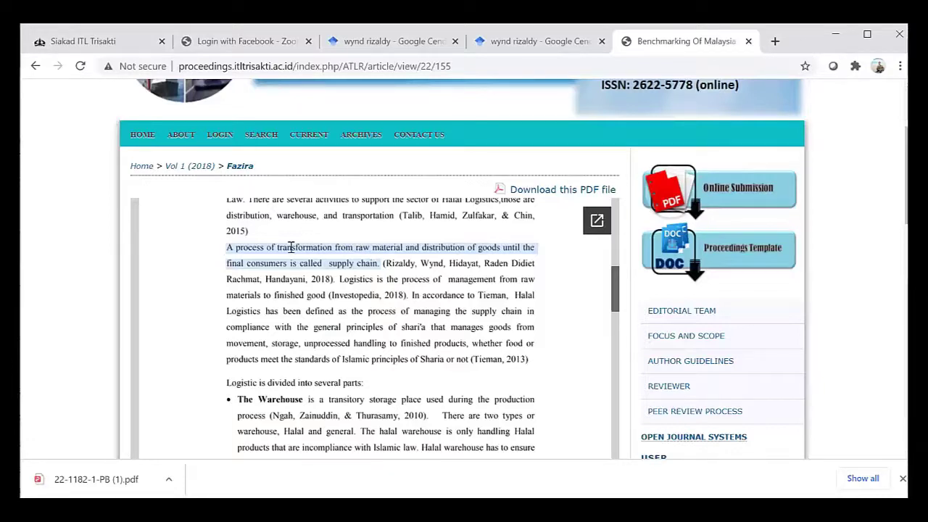
right_click(371, 267)
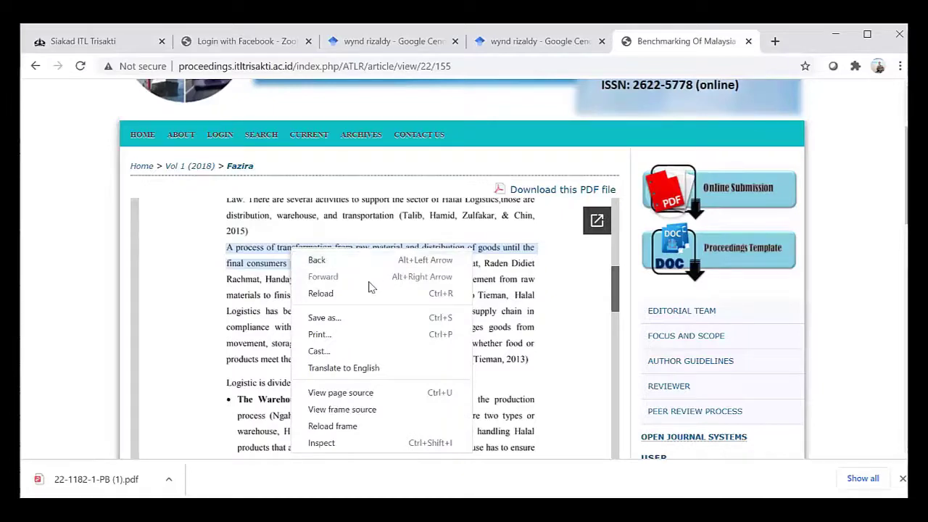
click(273, 248)
right_click(273, 247)
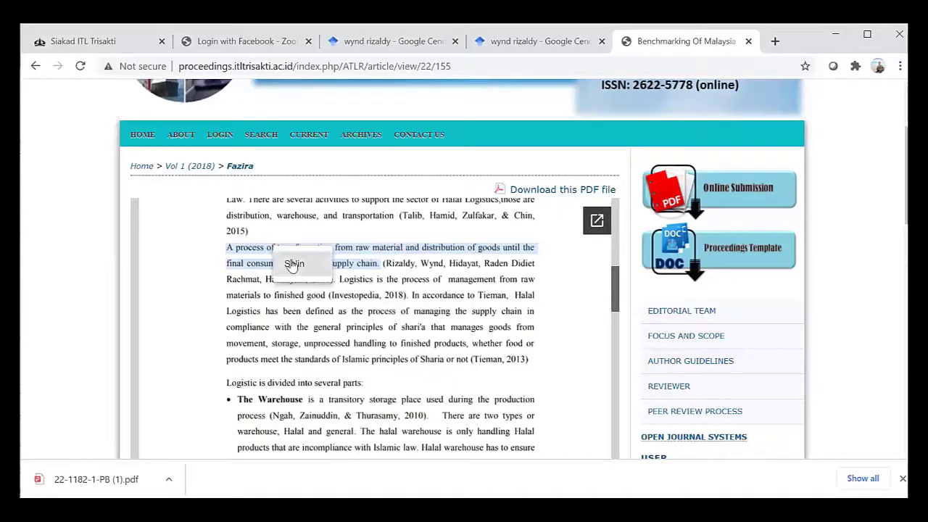
click(293, 265)
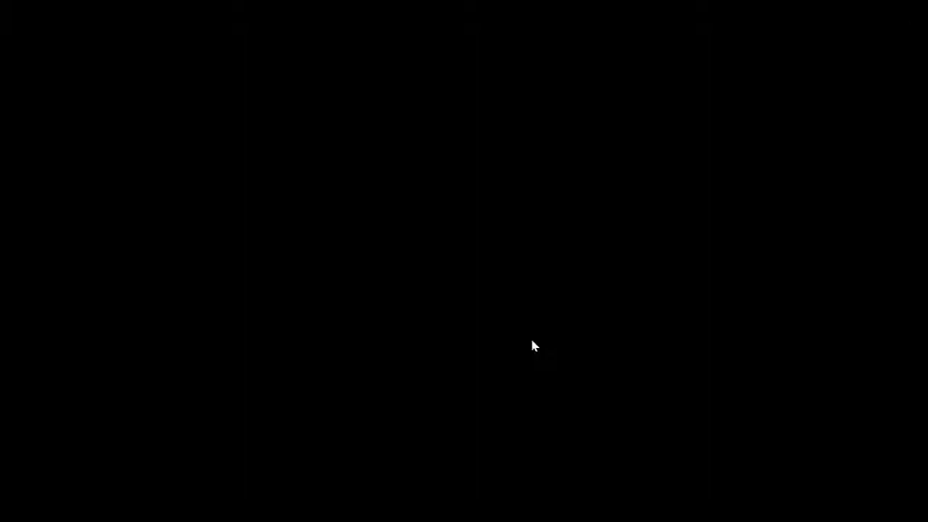
In the Word document "Daftar Judul Article", paste the copied supply chain sentence one blank line below the "Manajemen Rantai Pasok dan Logistik" entry.
scroll(530, 346, down, 4)
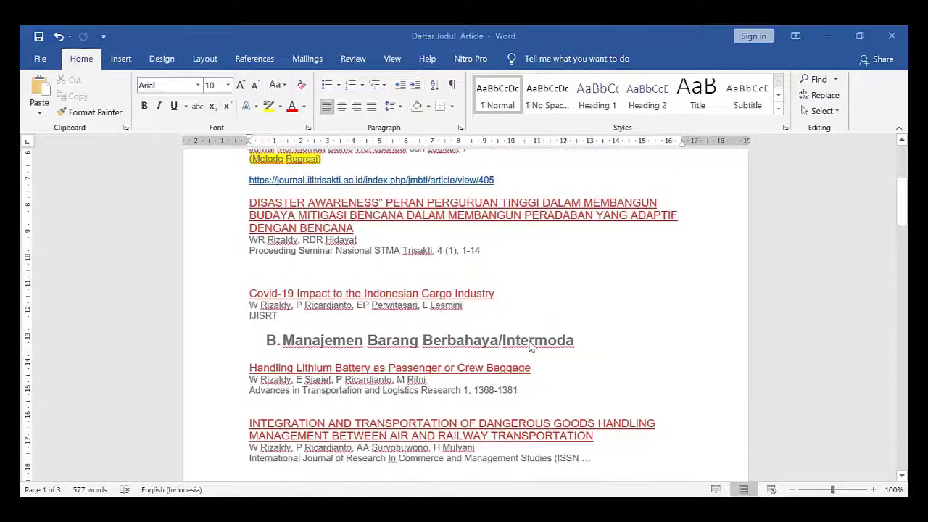
scroll(530, 346, down, 3)
scroll(532, 347, down, 1)
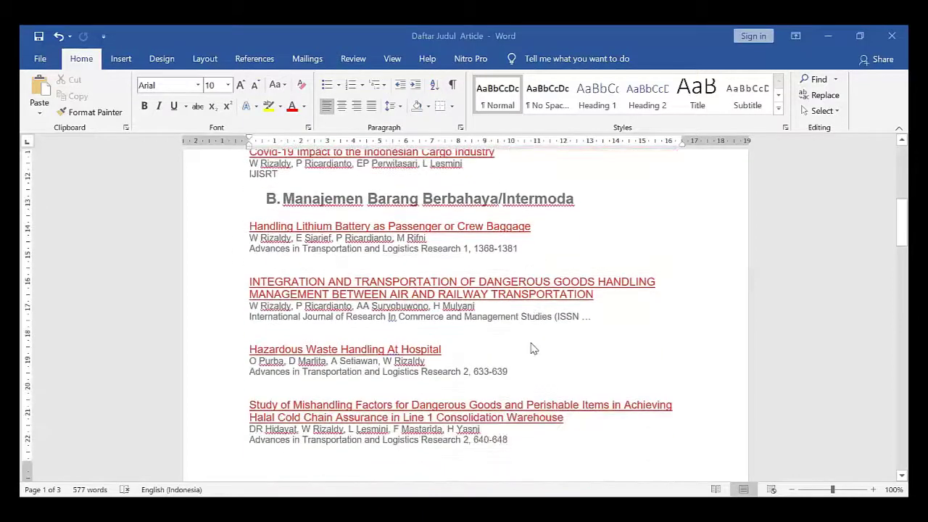
scroll(531, 349, down, 19)
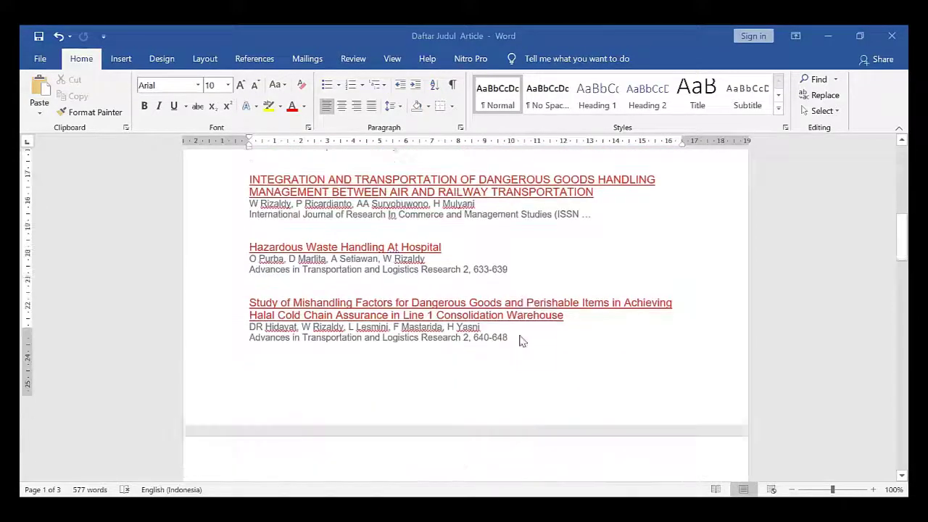
scroll(510, 330, down, 18)
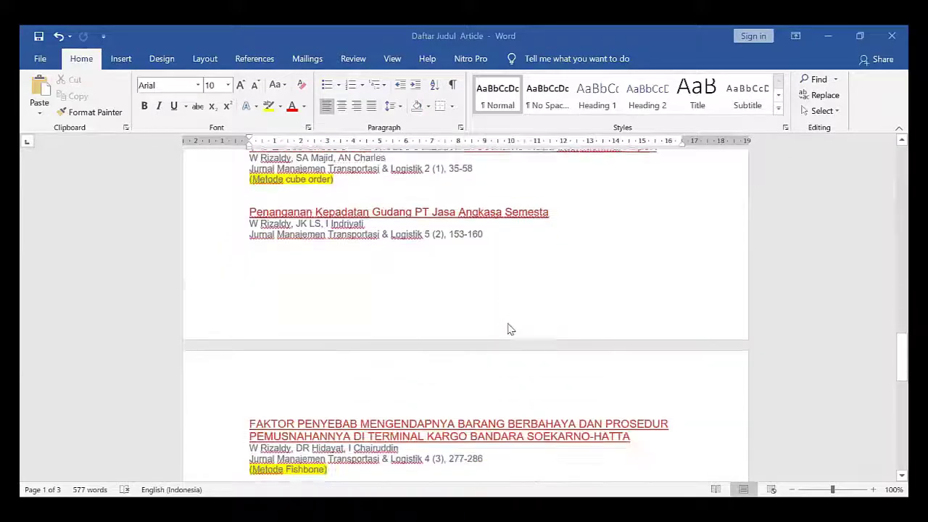
scroll(505, 327, down, 5)
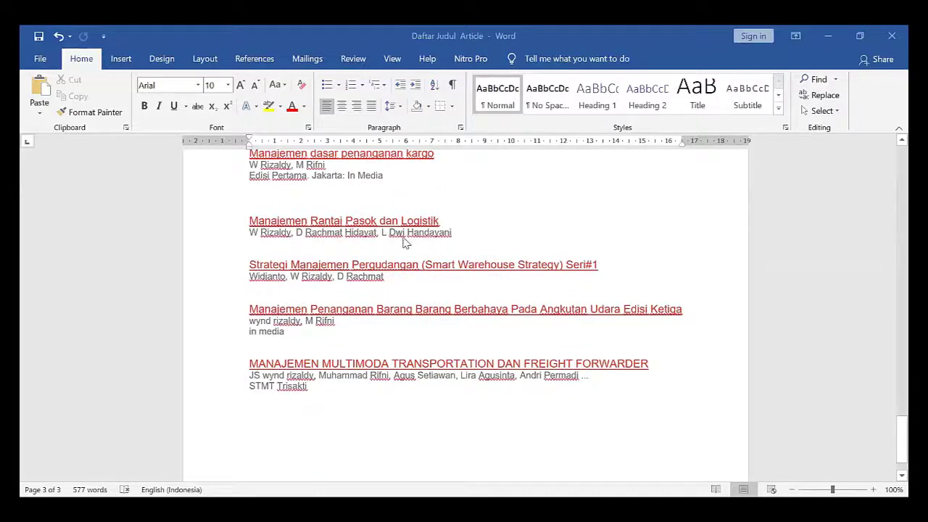
click(450, 235)
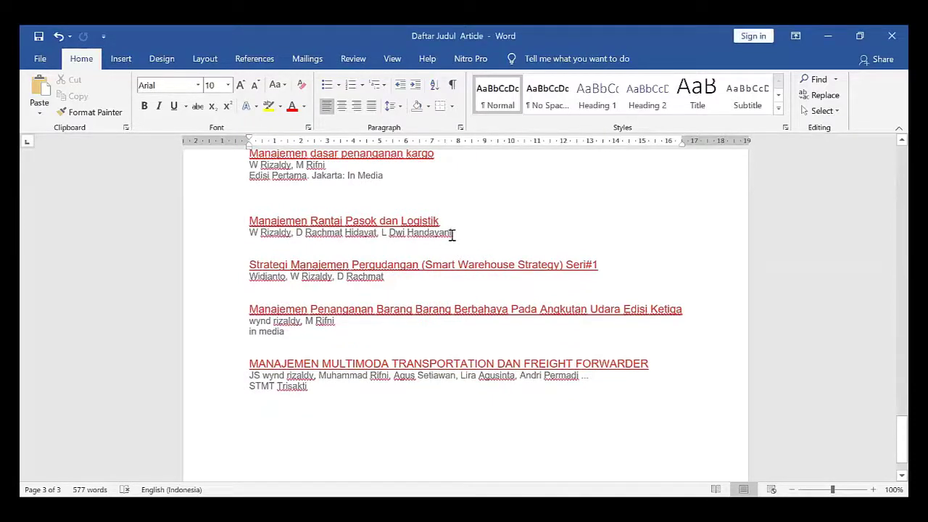
key(Return)
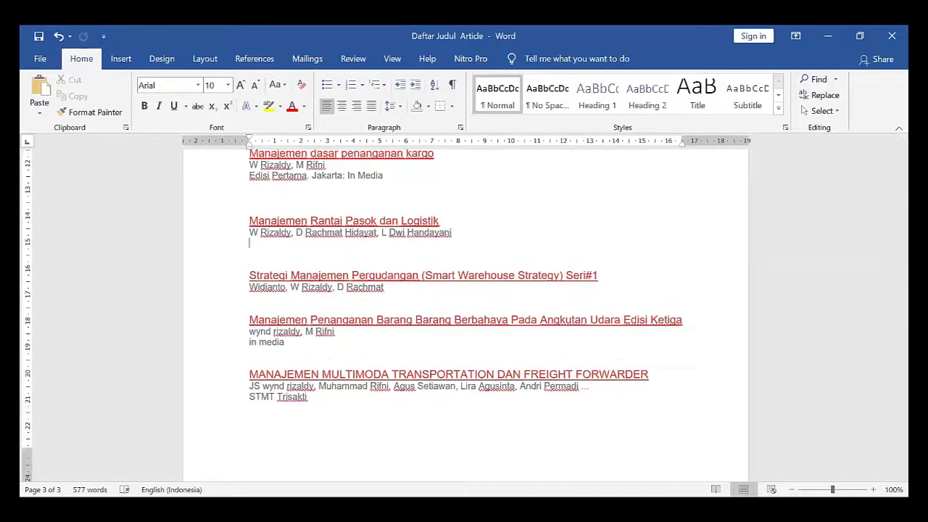
key(Return)
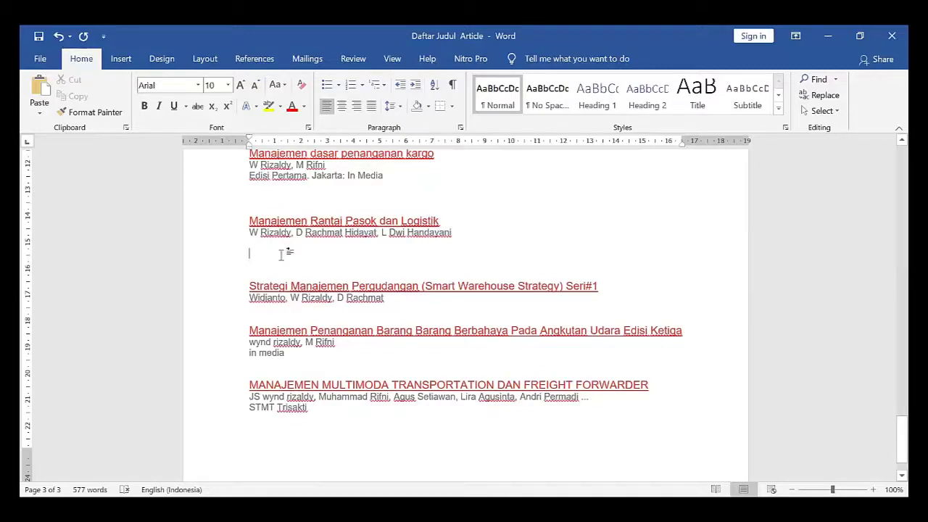
right_click(282, 255)
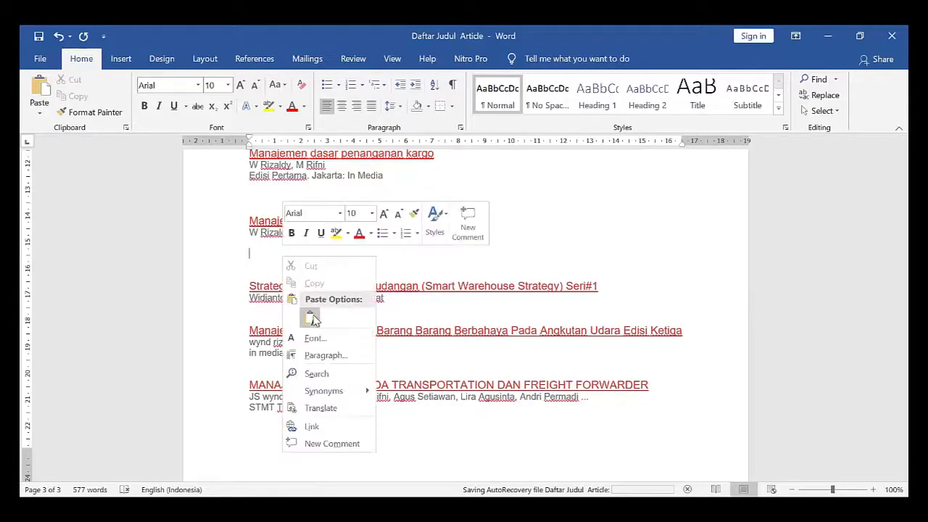
click(311, 317)
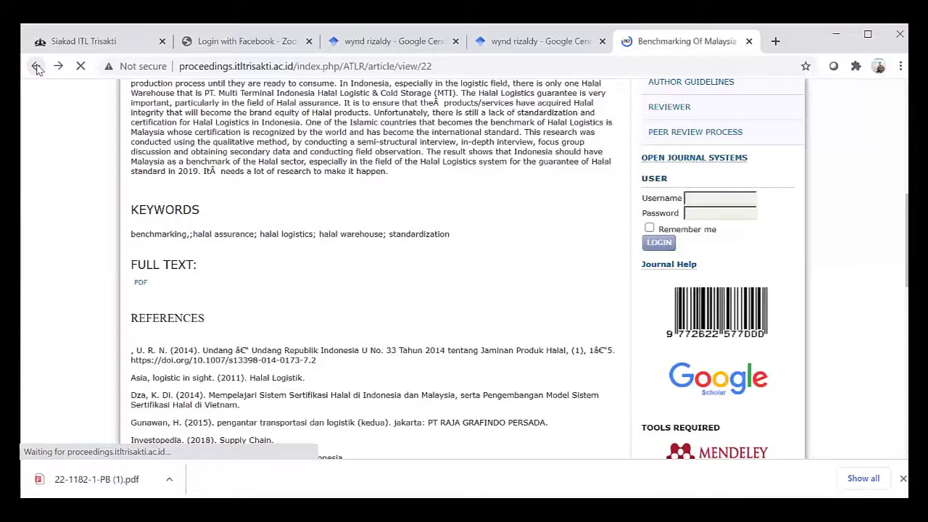
Return to the Google Scholar profile's publication list in the browser and open the works citing "Manajemen dasar penanganan kargo".
click(36, 67)
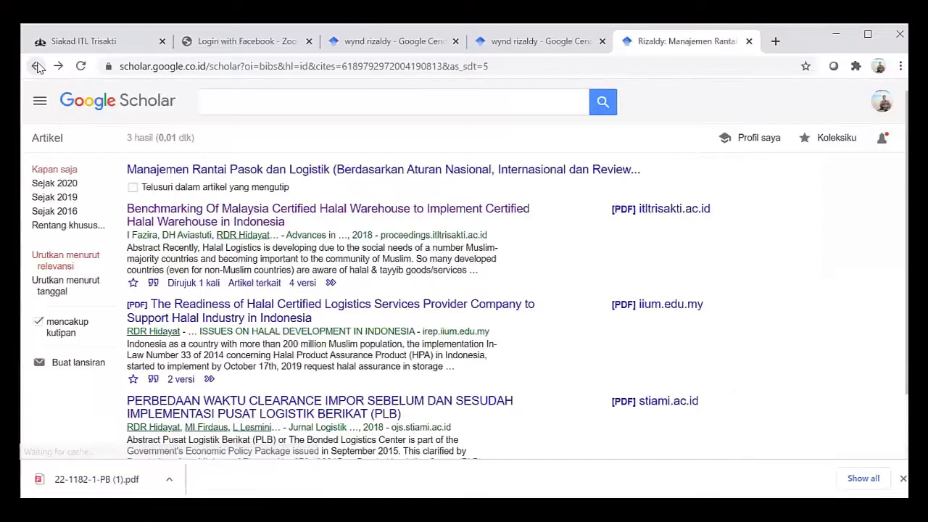
click(36, 67)
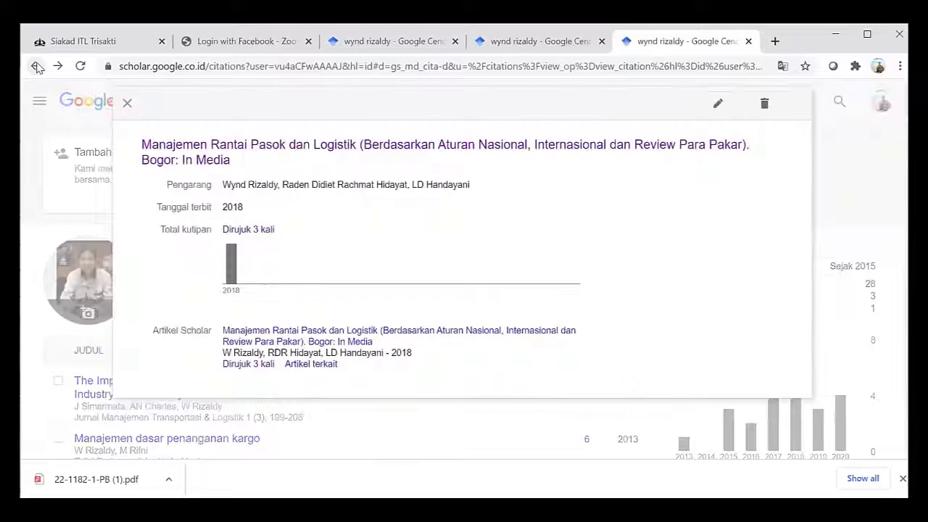
click(127, 105)
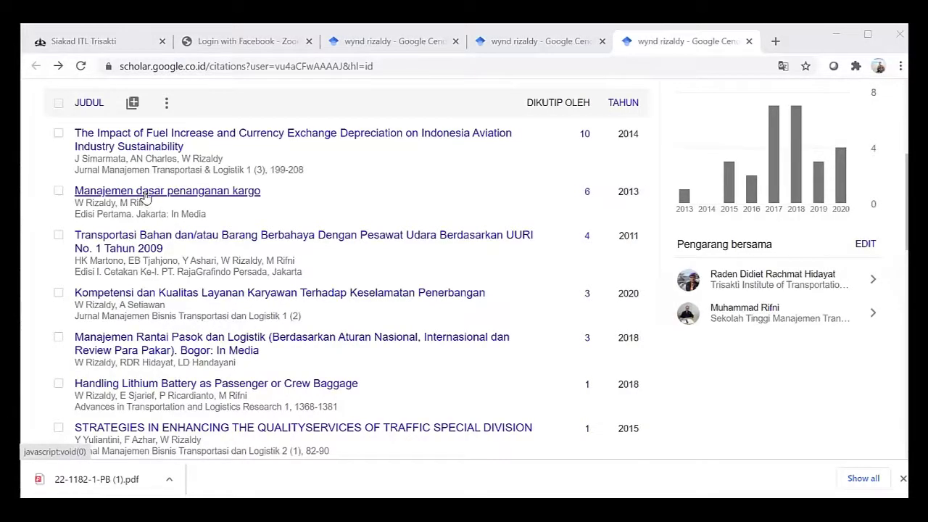
click(145, 192)
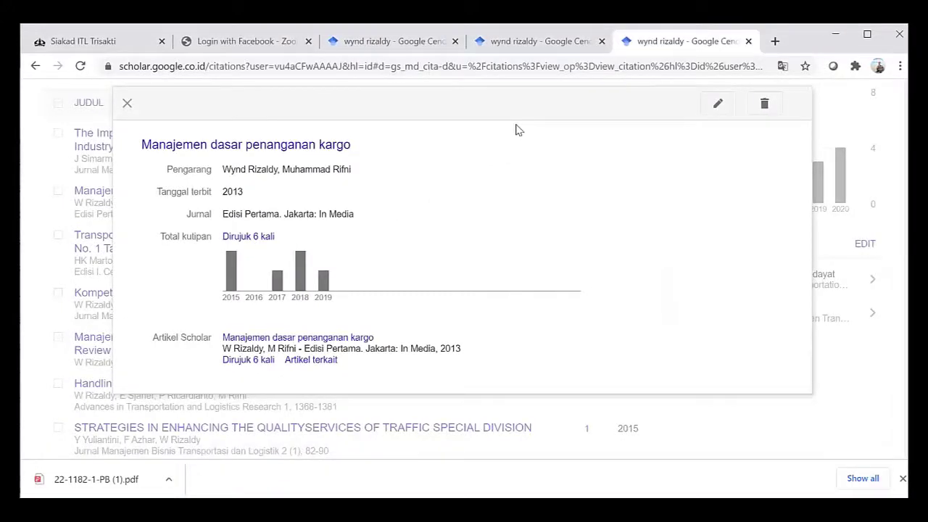
click(248, 236)
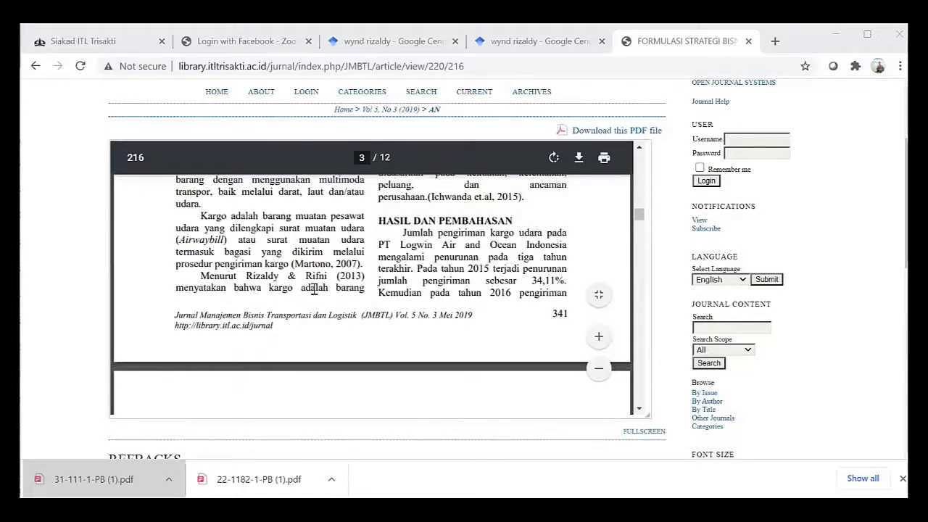
Examine the PDF of "Formulasi Strategi Bisnis Untuk Pengiriman Ekspor Udara" for the cargo definition cited from the 2013 book.
scroll(300, 290, down, 2)
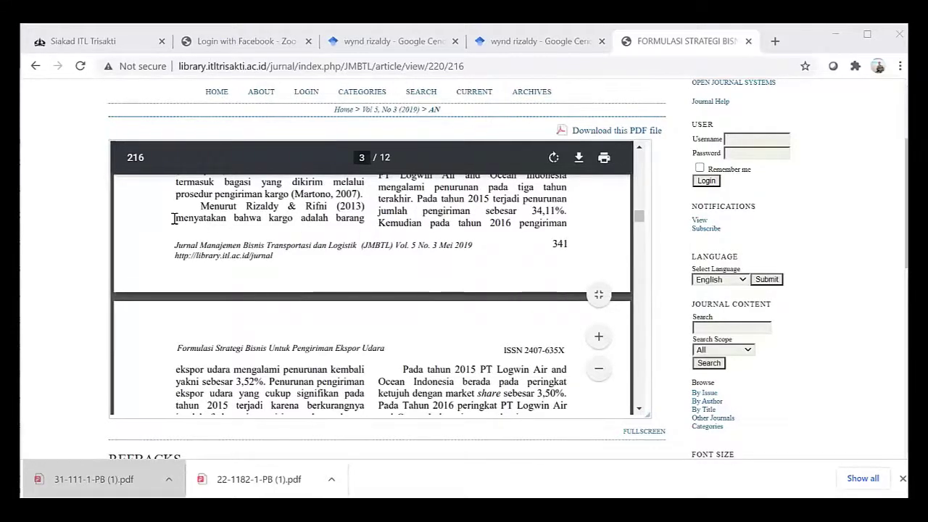
drag(174, 219, 356, 231)
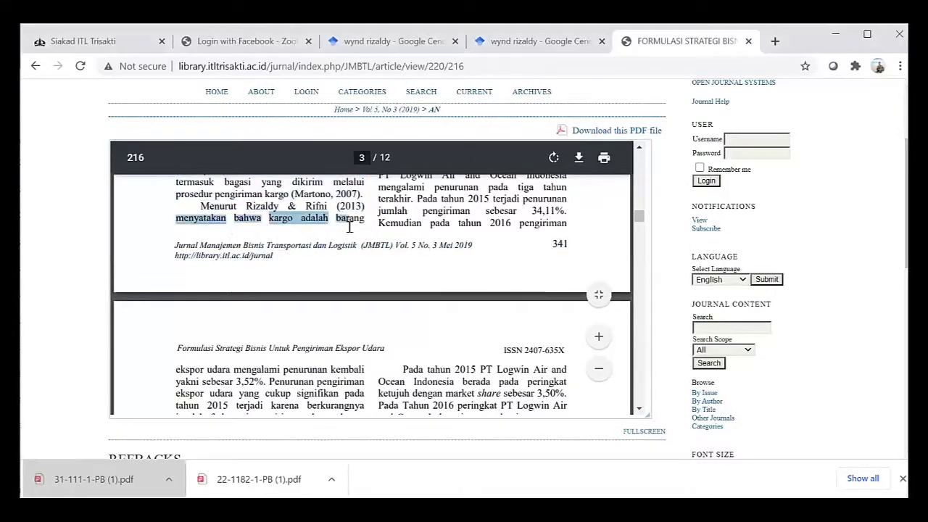
click(366, 228)
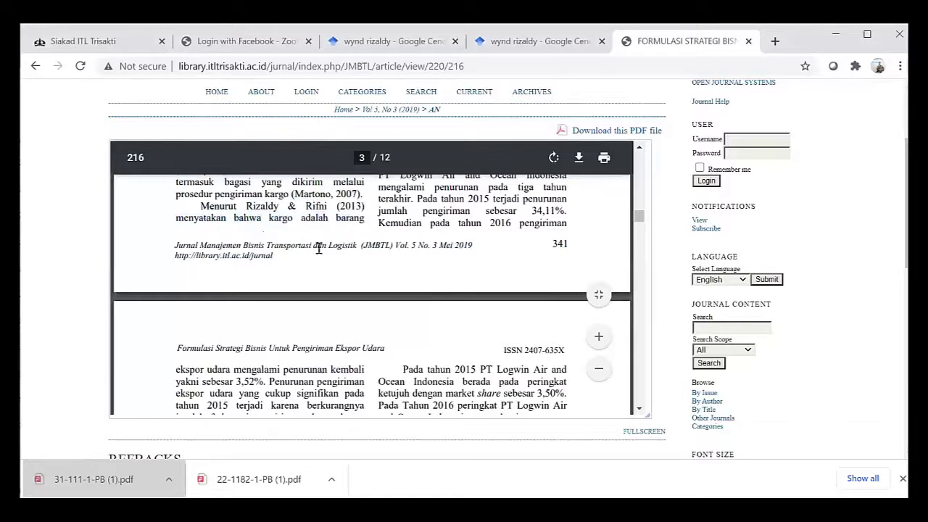
drag(269, 219, 358, 226)
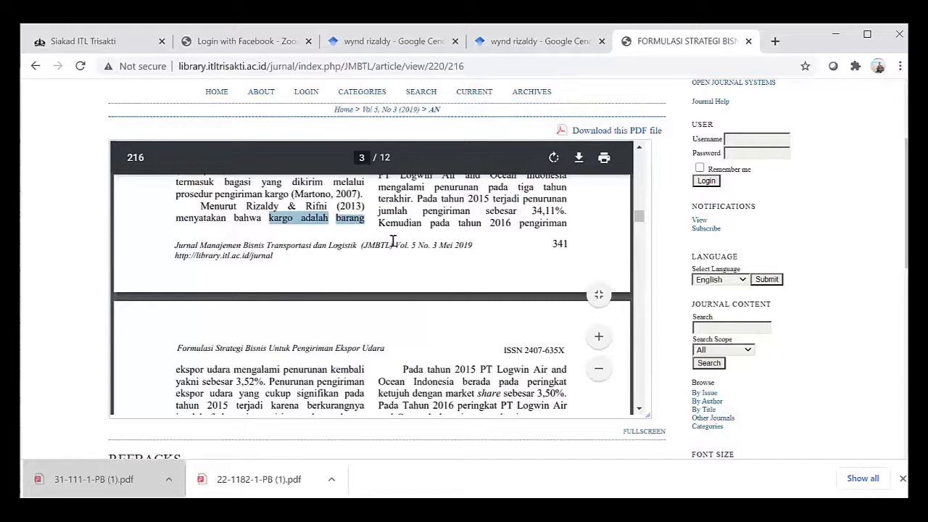
scroll(393, 241, up, 4)
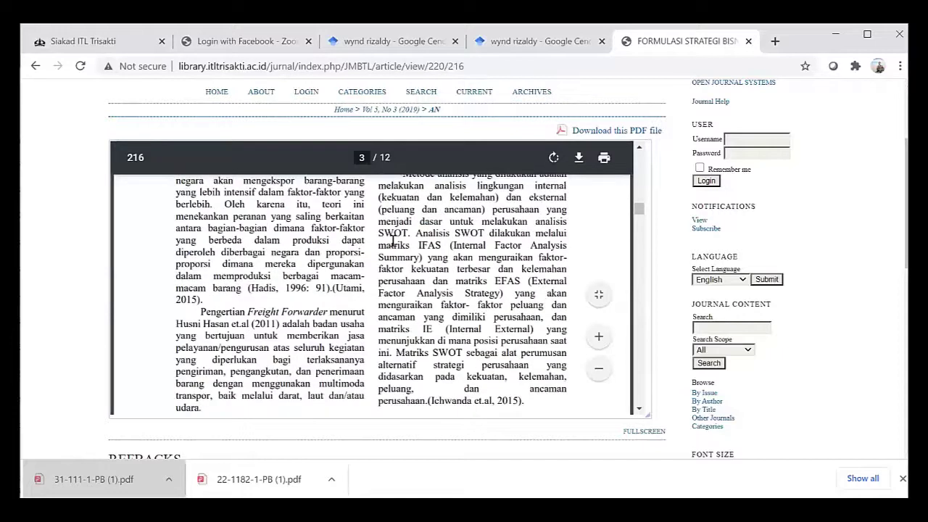
scroll(393, 242, down, 4)
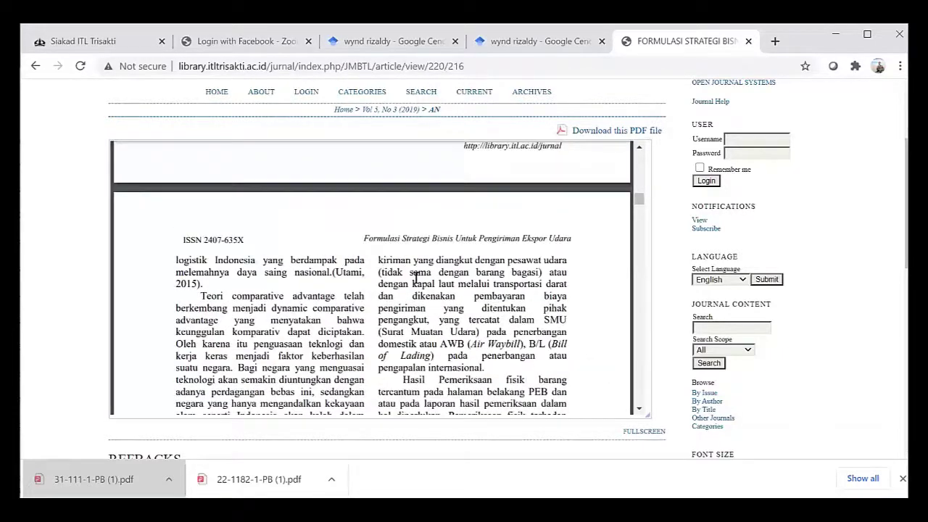
Copy the cargo definition from "kiriman yang diangkut dengan pesawat udara" through "pada penerbangan atau pengapalan internasional" in the PDF.
drag(465, 308, 484, 367)
key(ctrl+c)
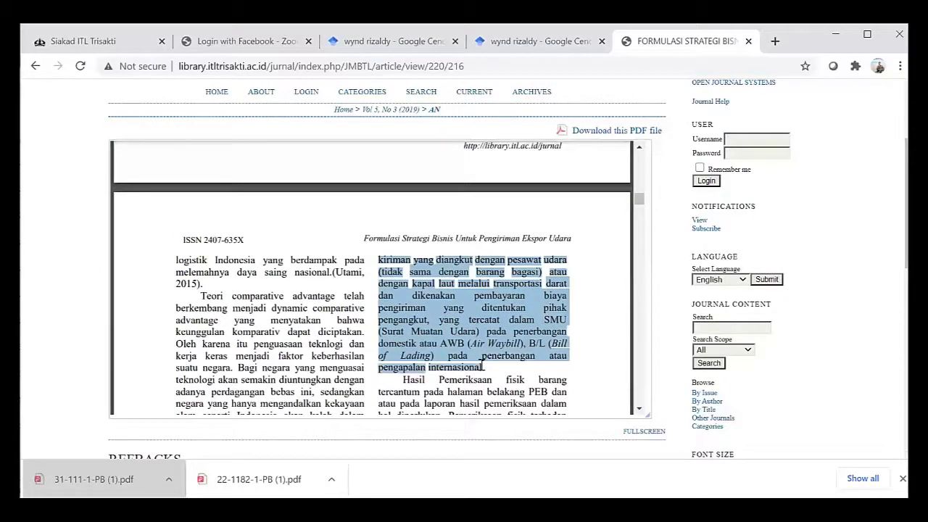
right_click(459, 313)
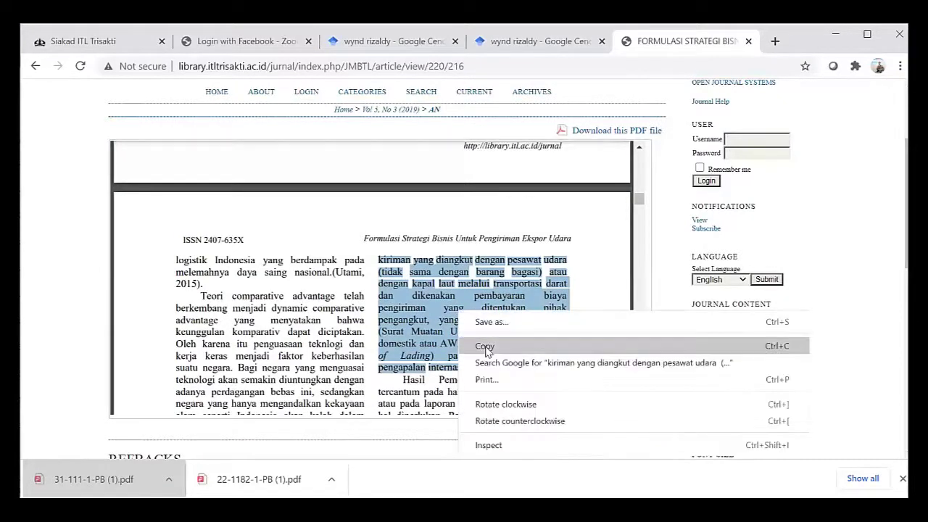
click(485, 346)
Switch to the Word document and paste the cargo passage with source formatting, one blank line below the "Manajemen dasar penanganan kargo" entry.
key(alt+Tab)
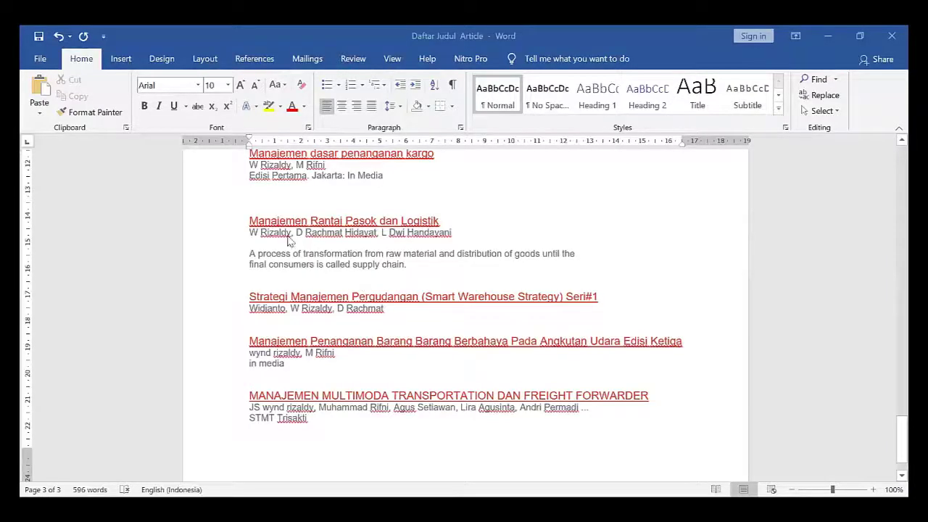
scroll(268, 236, up, 1)
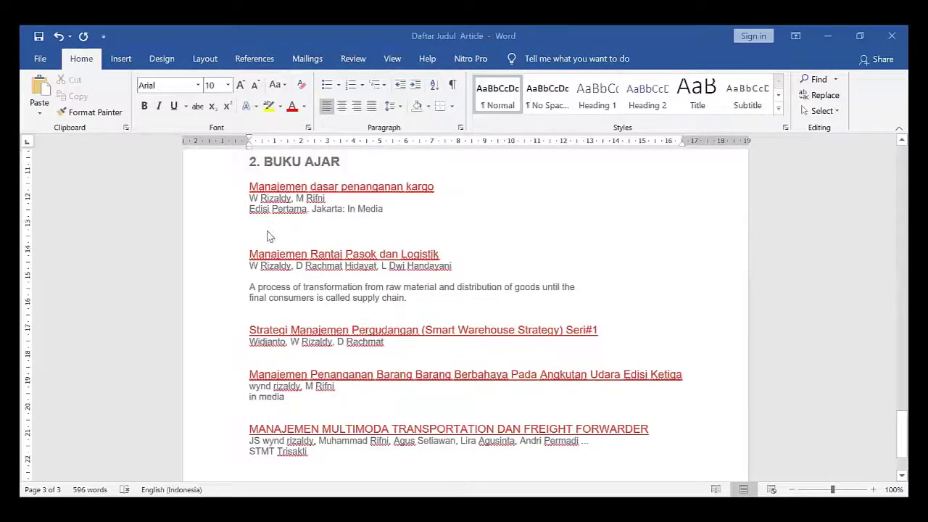
click(385, 210)
key(Return)
key(Return)
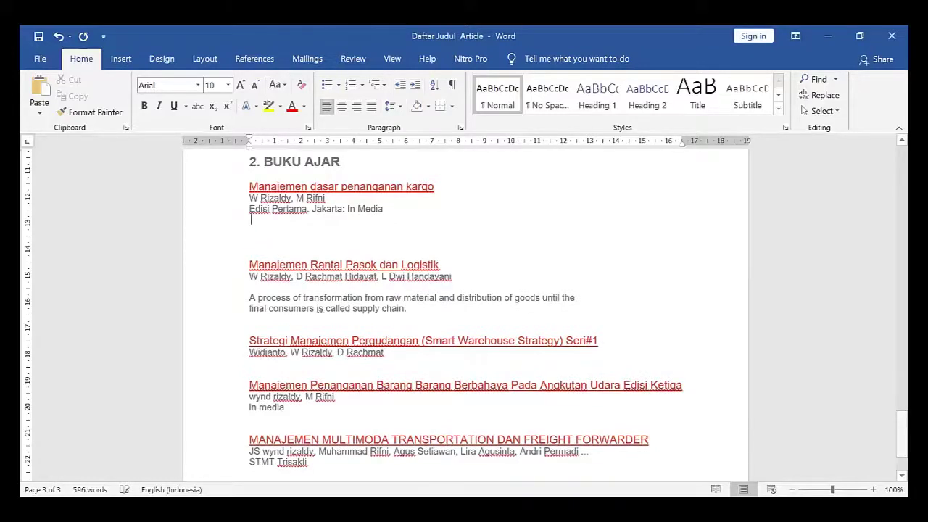
right_click(322, 233)
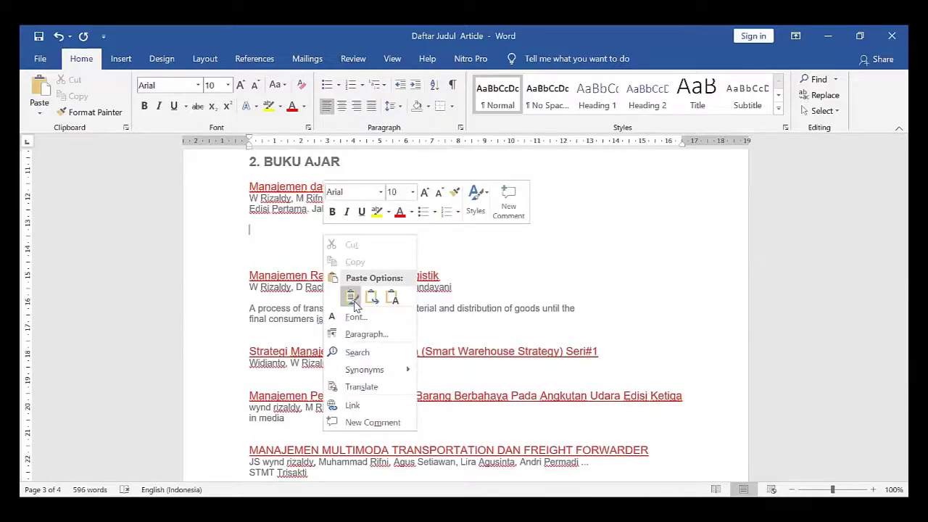
click(350, 297)
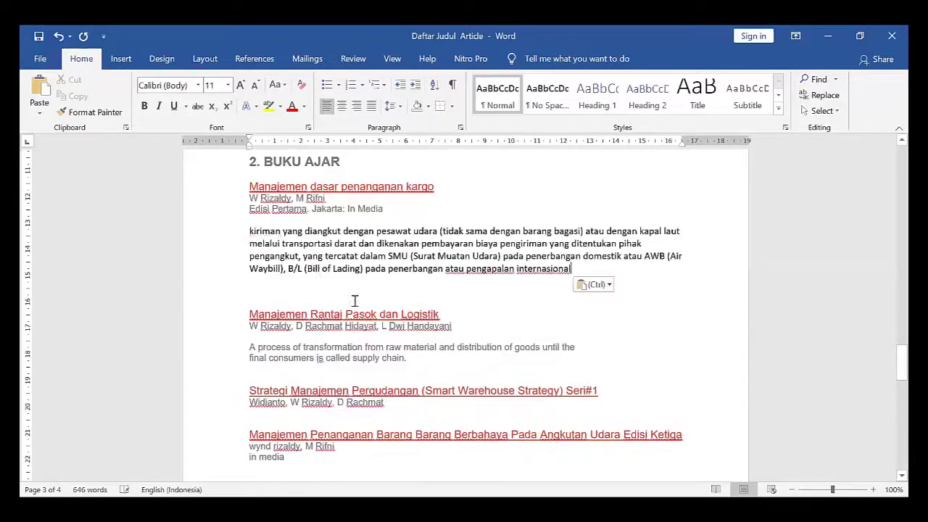
Insert "Kargo adalah" at the start of the pasted cargo passage and check it against the neighbouring entries.
click(249, 231)
text(Kargo adalah)
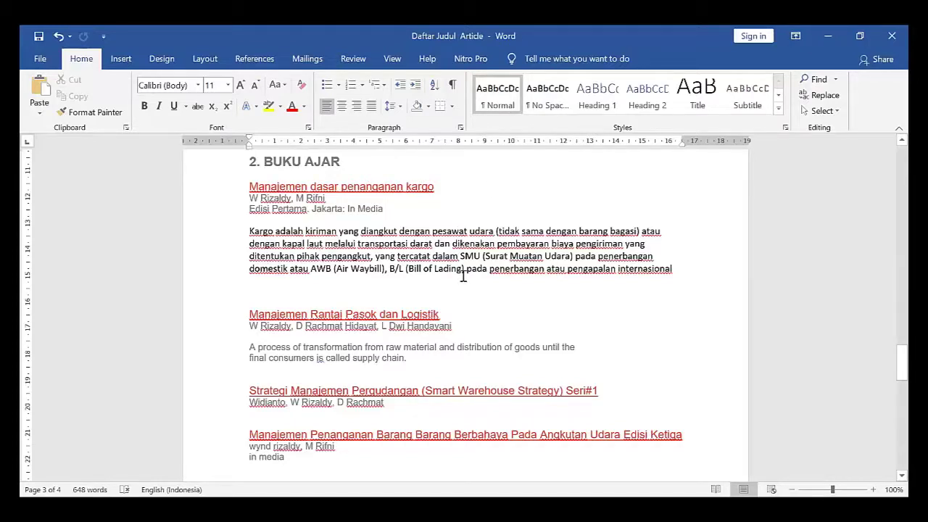
scroll(454, 294, down, 1)
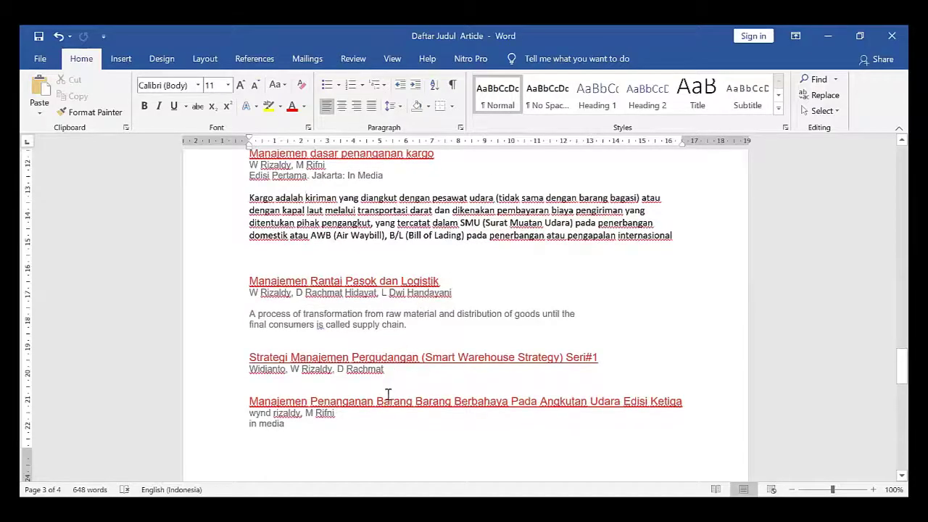
scroll(404, 217, up, 1)
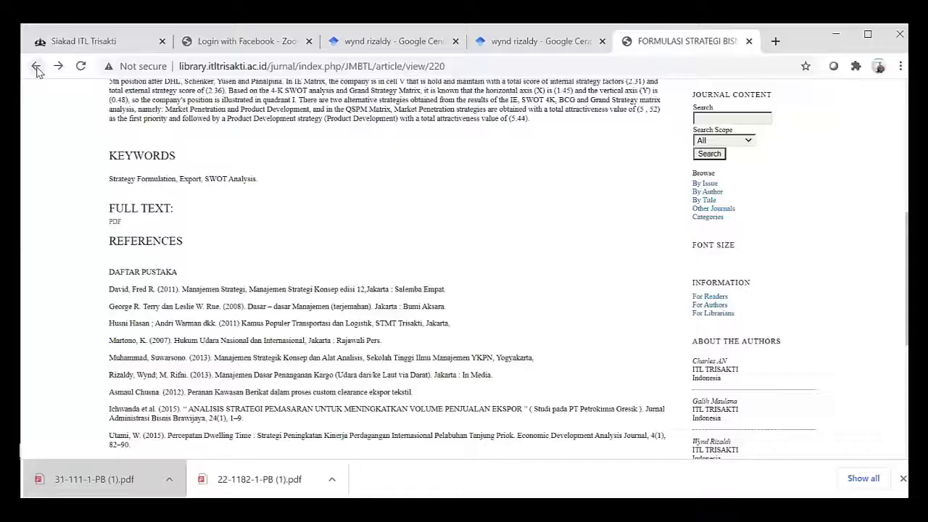
Switch back to the browser and return from the citing article's page to the publication list of the Google Scholar profile.
click(35, 66)
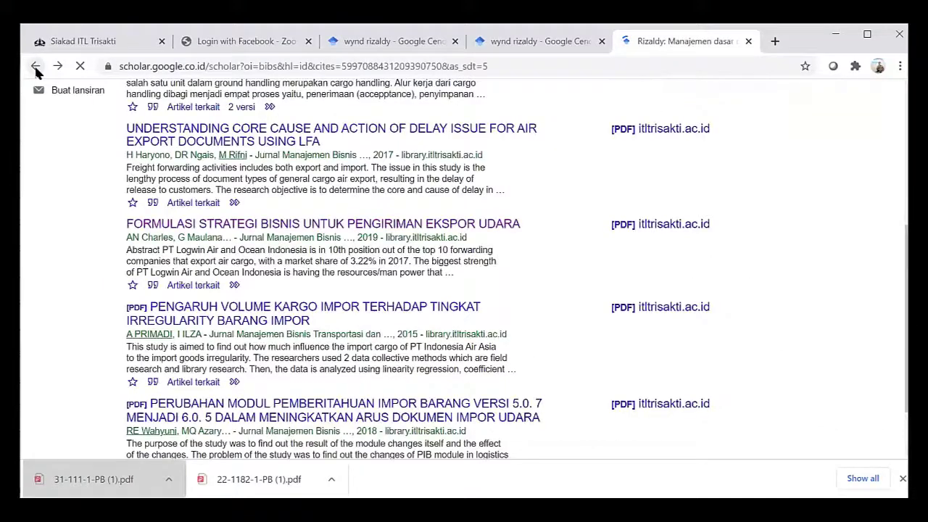
click(35, 67)
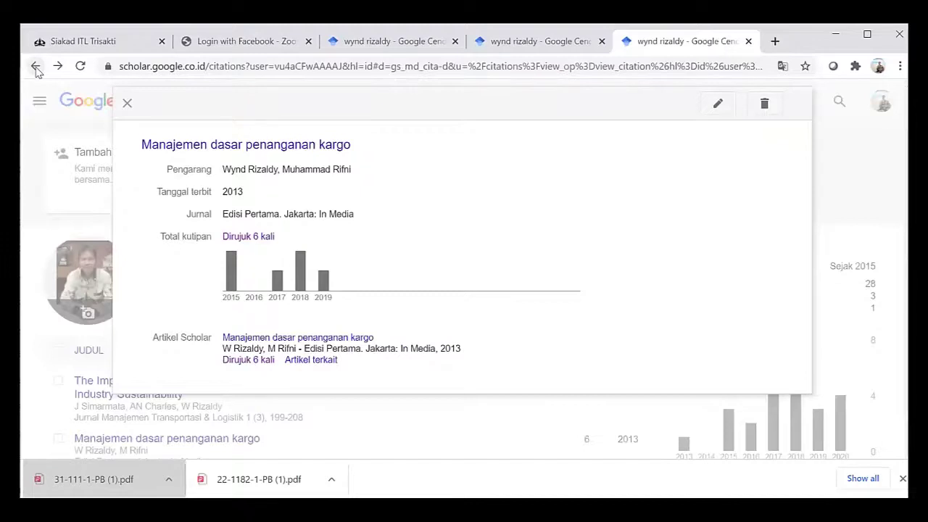
click(36, 66)
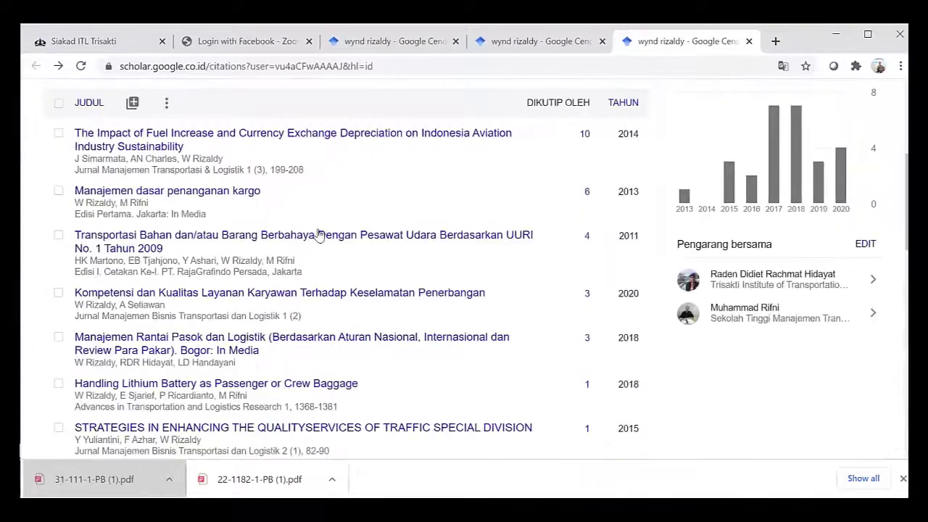
scroll(319, 235, up, 1)
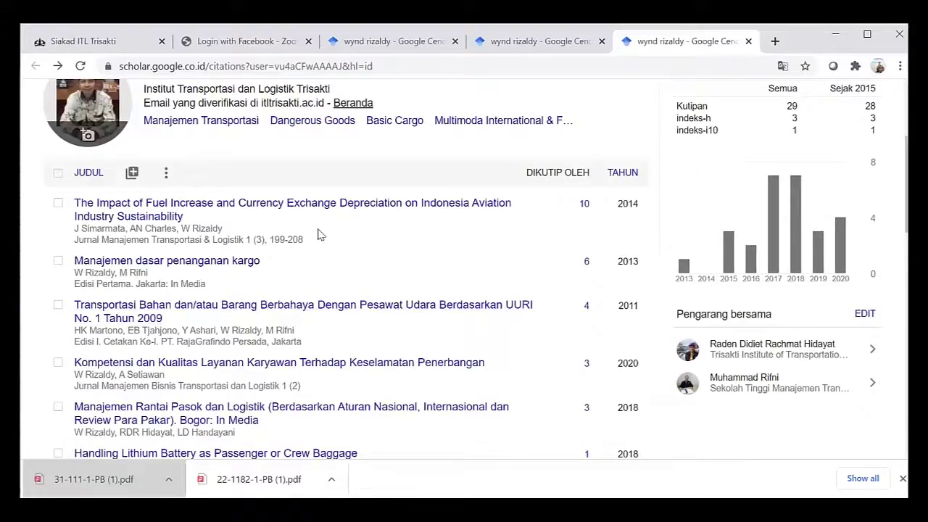
Examine the publication list of the Google Scholar profile, extending it beyond the first 20 articles.
scroll(319, 234, down, 1)
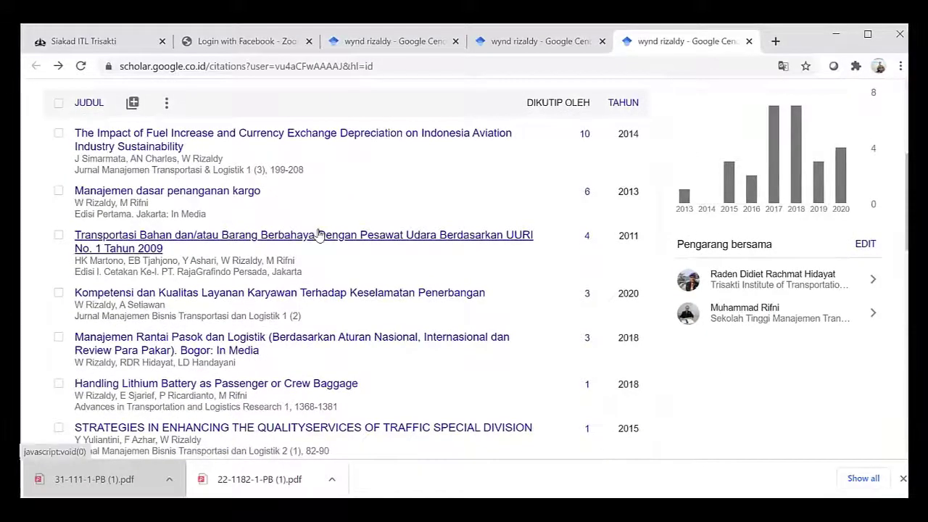
scroll(319, 234, down, 1)
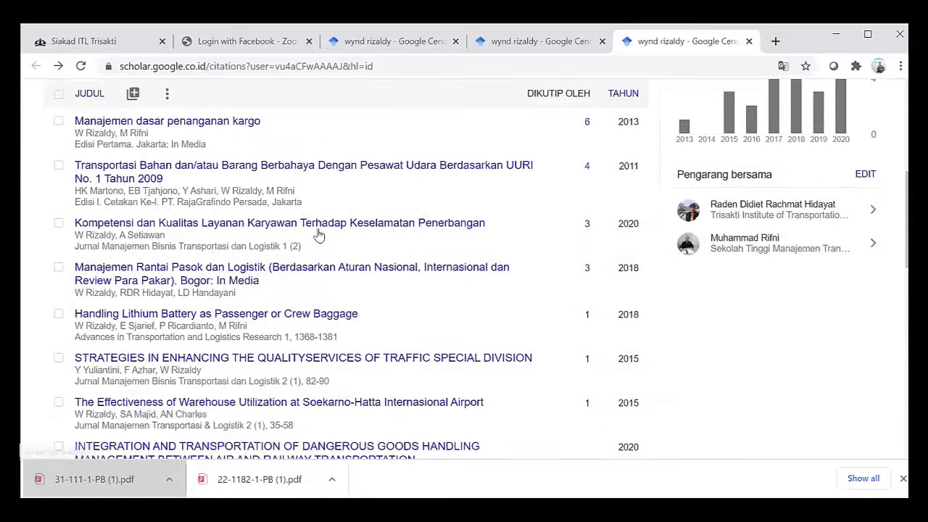
scroll(319, 234, down, 1)
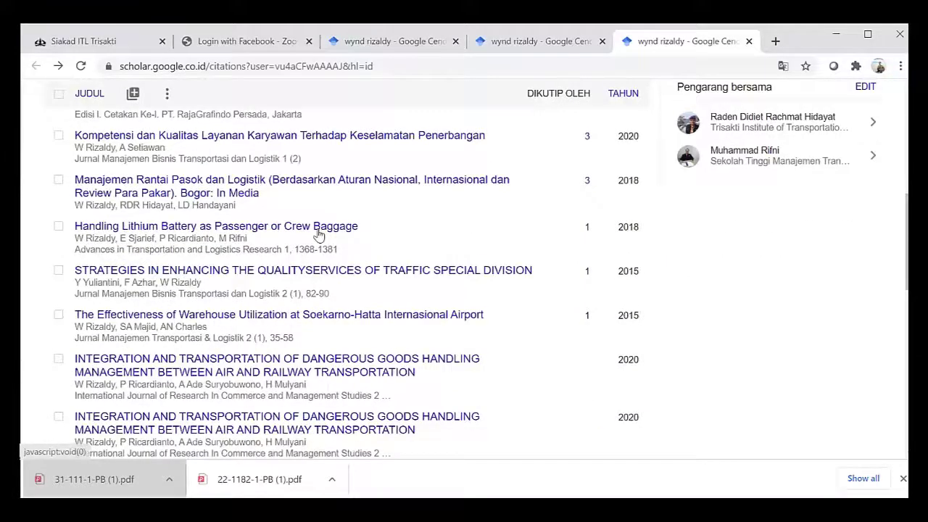
scroll(319, 235, down, 2)
scroll(319, 234, down, 4)
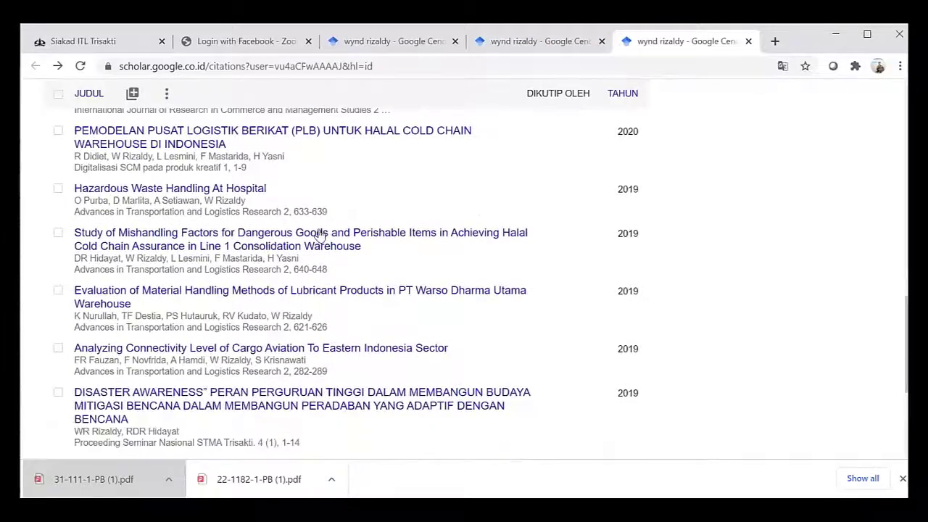
scroll(319, 234, down, 3)
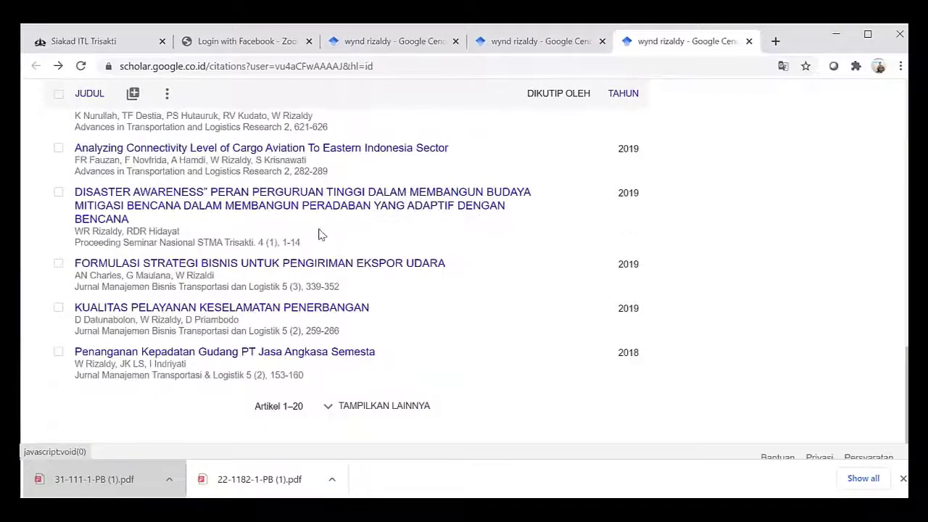
click(327, 401)
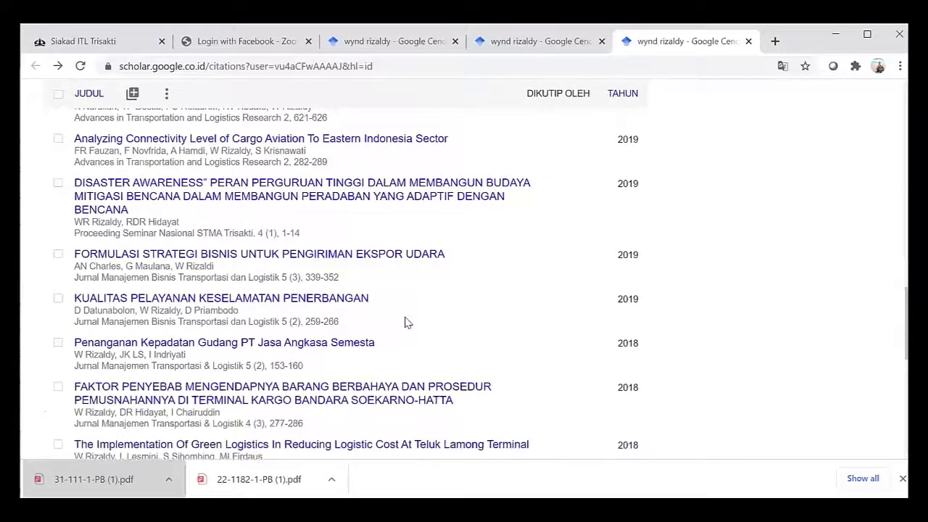
scroll(405, 322, down, 2)
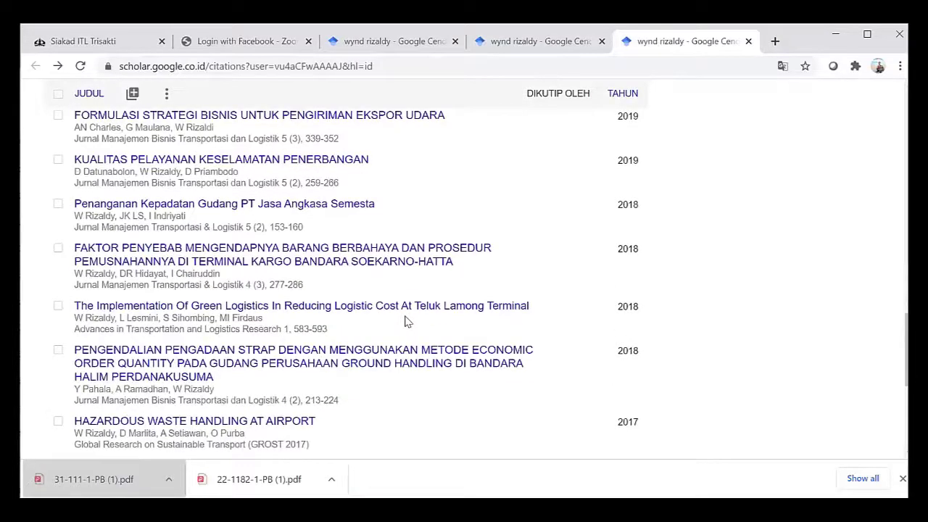
scroll(405, 322, down, 5)
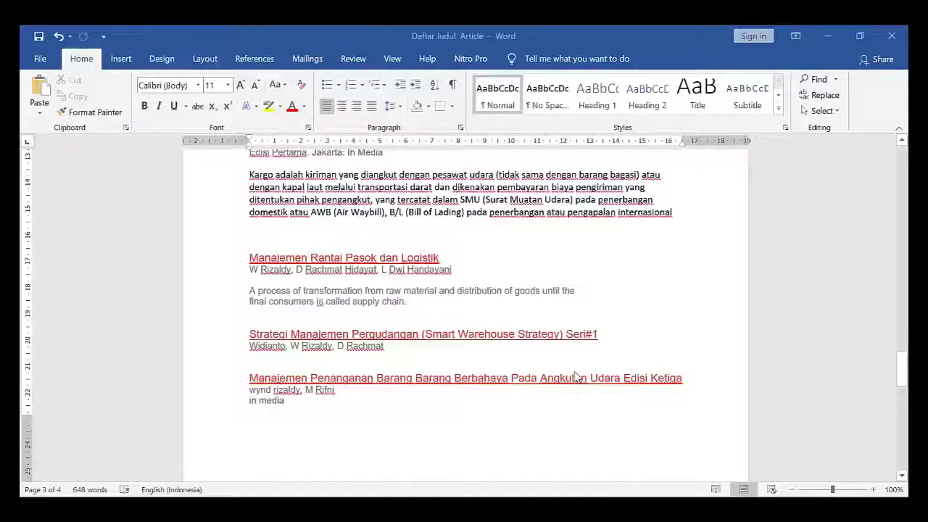
Check the remaining titles in the Word list and search Google for "manajemen penanganan barang berbahaya pada angkutan udara" with the author's name and "itl trisakti".
scroll(460, 337, down, 2)
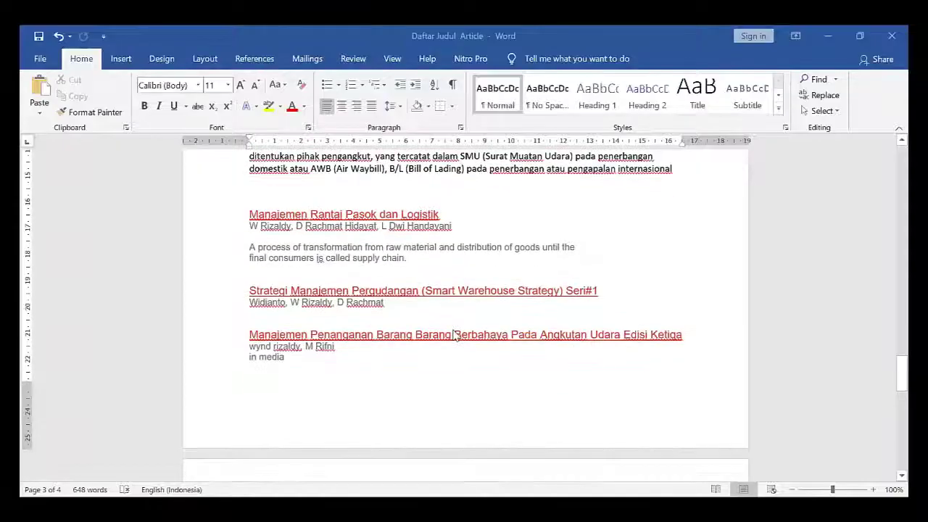
scroll(455, 335, down, 3)
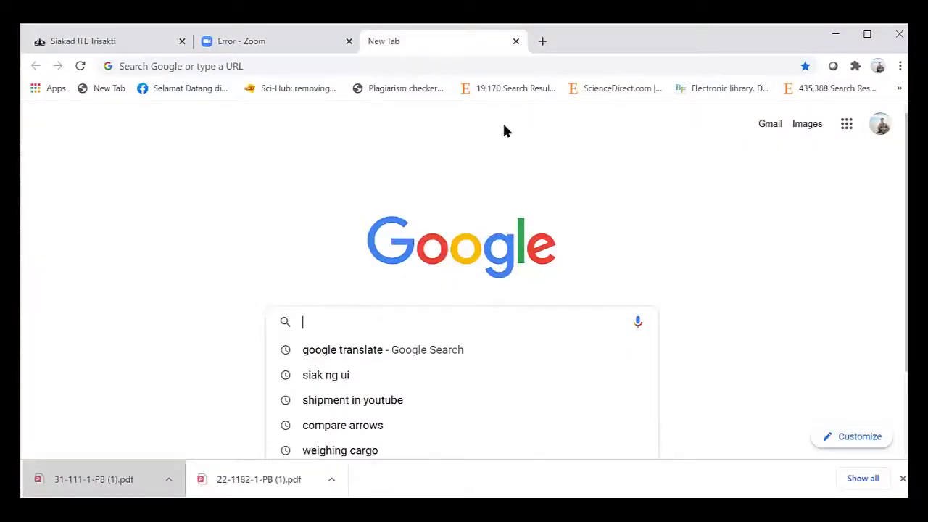
text(Manajemen)
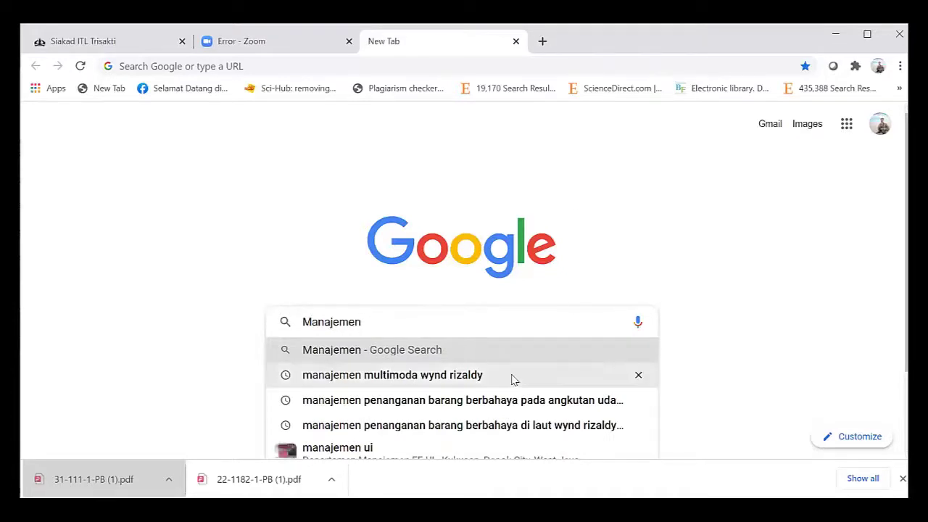
click(508, 400)
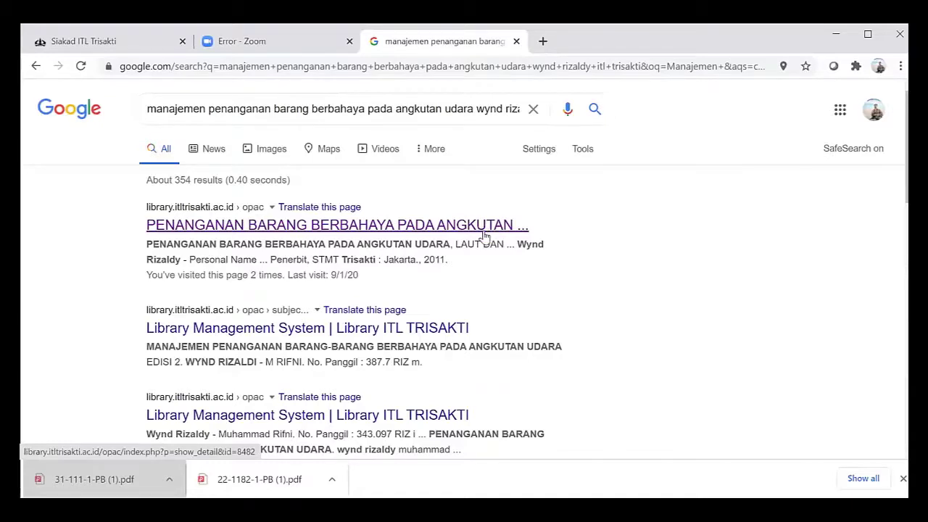
View the library record "Penanganan Barang Berbahaya Pada Angkutan Udara, Laut dan Darat" and return to the search results.
click(387, 232)
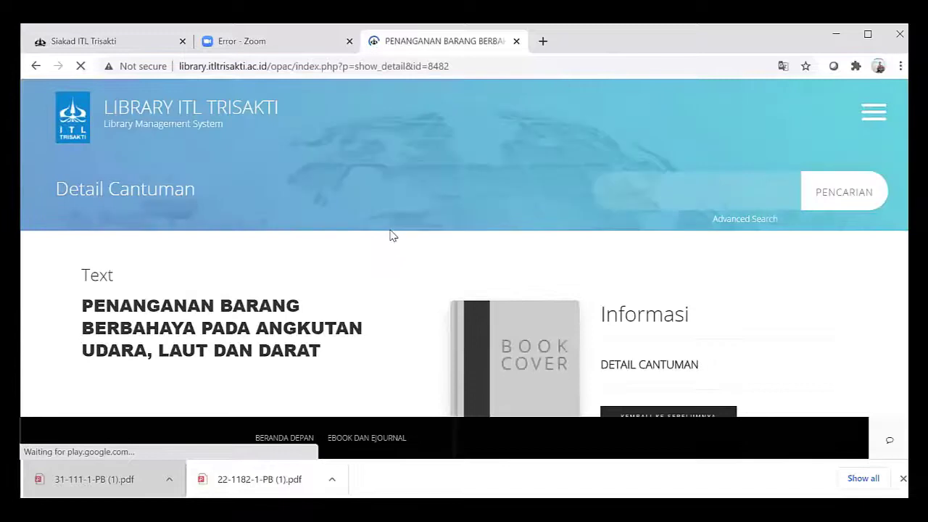
scroll(390, 230, down, 2)
scroll(390, 230, up, 2)
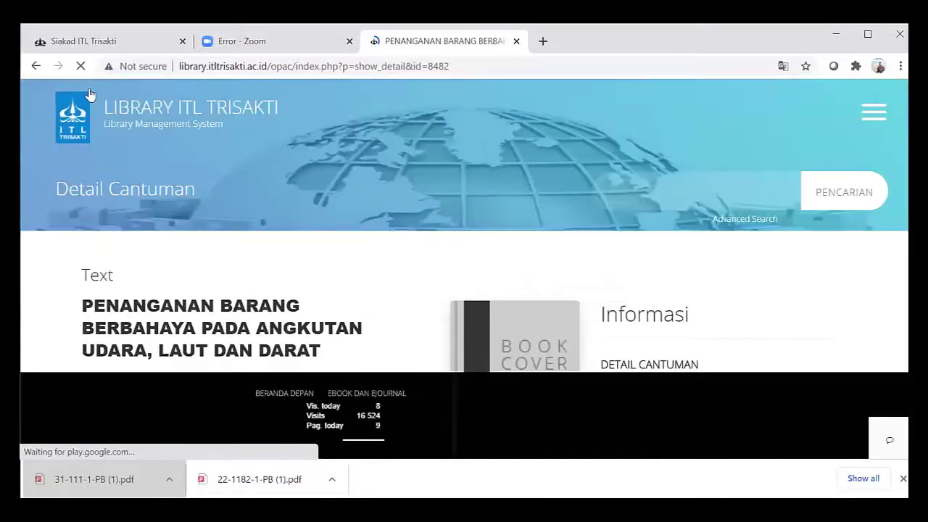
click(35, 67)
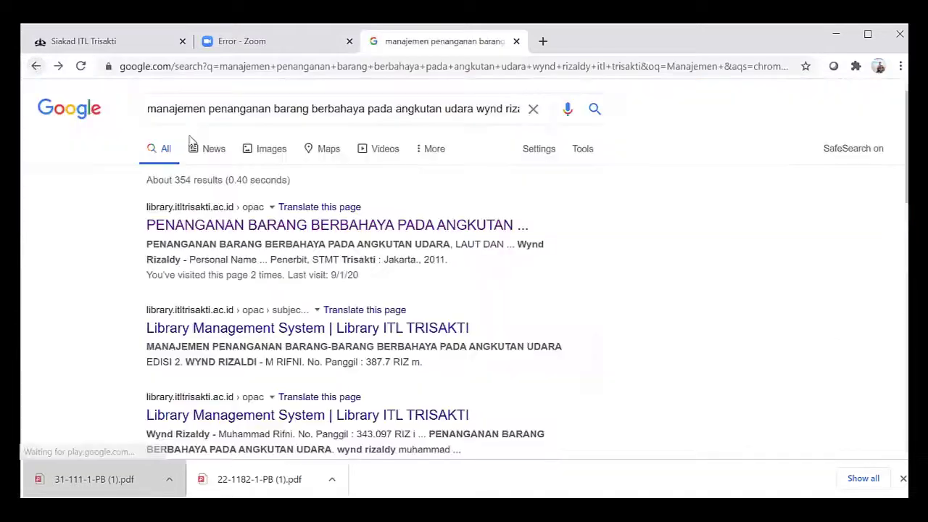
Download the article "faktor penyebab mengendapnya barang berbahaya dan ..." from the search results and open its PDF.
scroll(349, 255, down, 1)
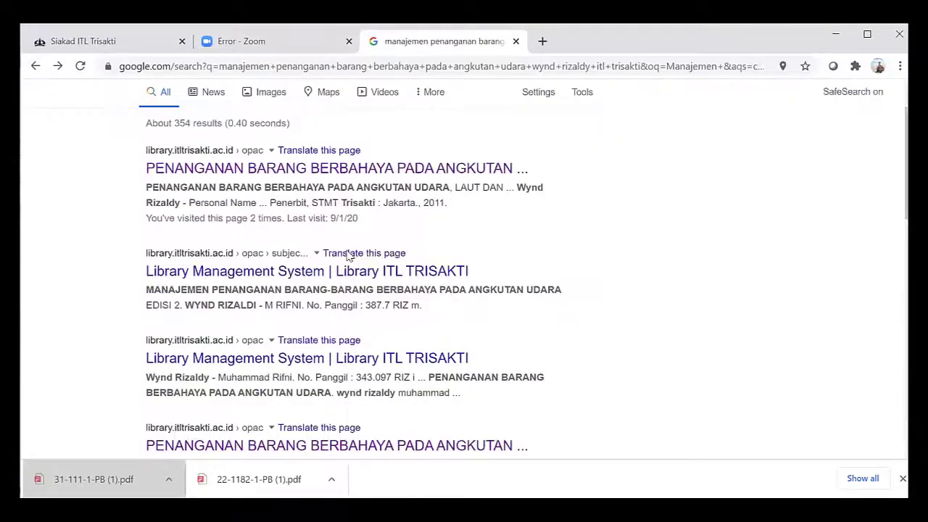
scroll(356, 265, down, 1)
scroll(364, 272, down, 1)
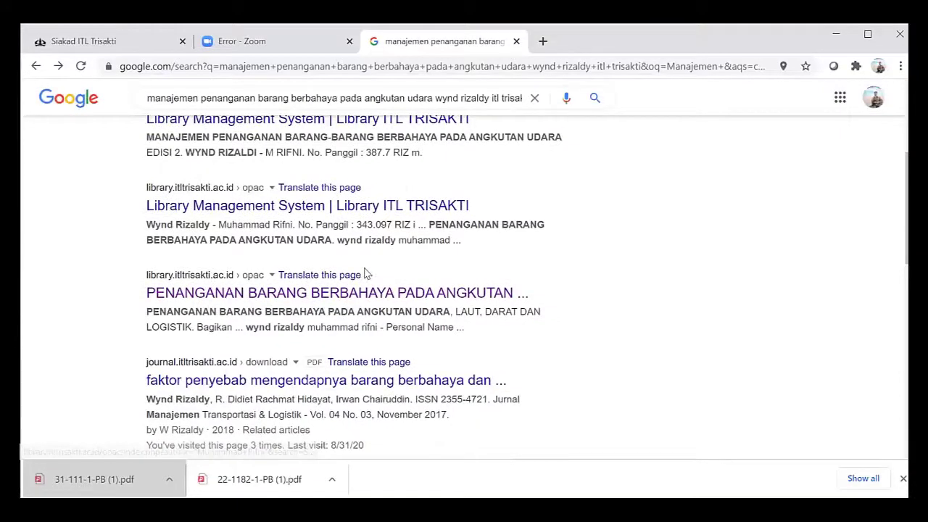
scroll(365, 270, down, 1)
scroll(364, 270, down, 1)
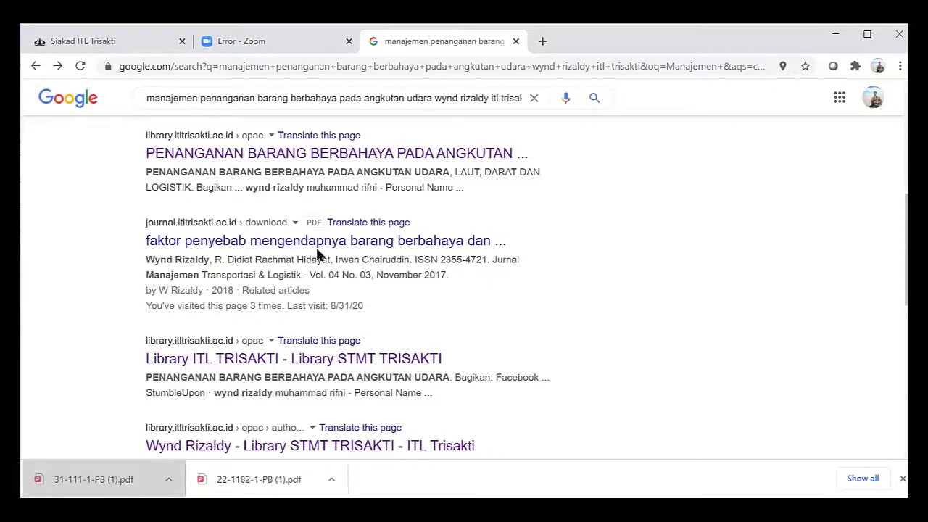
scroll(319, 254, down, 1)
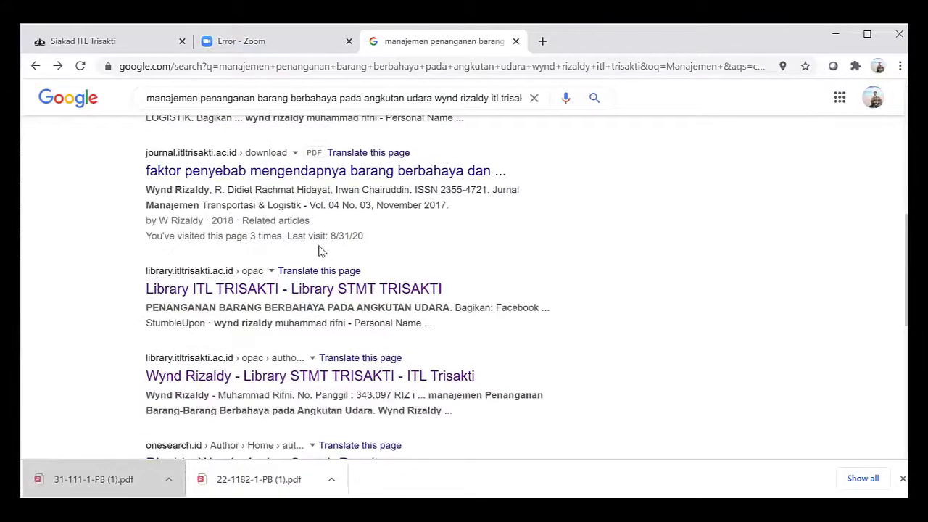
click(322, 171)
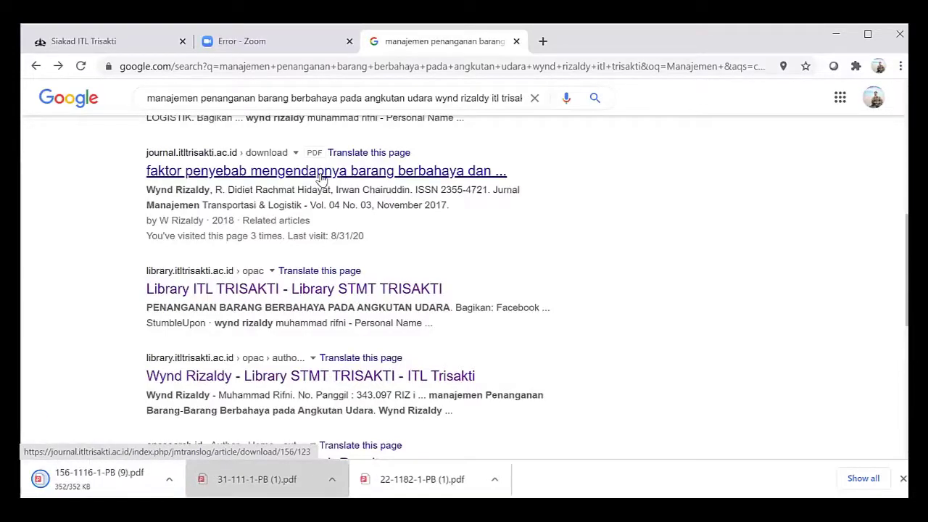
click(100, 476)
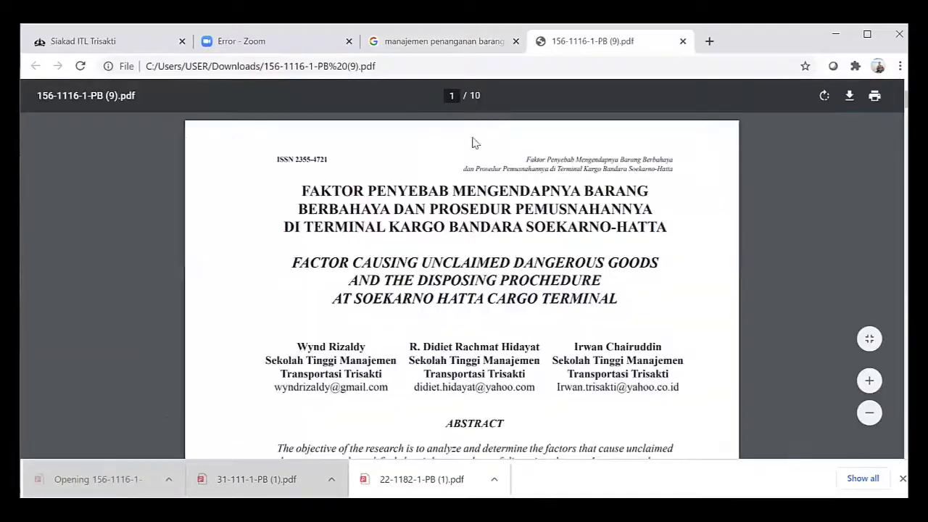
Copy the dangerous goods definition from "barang berbahaya adalah bahan mentah" through "peraturan tersebut diberlakukan." in the PDF's Pendahuluan section.
scroll(656, 333, down, 1)
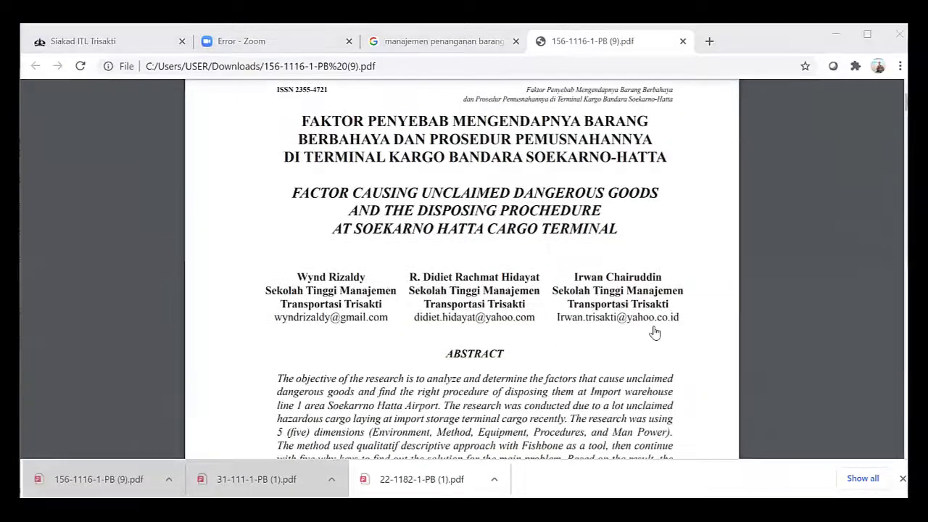
scroll(649, 319, down, 4)
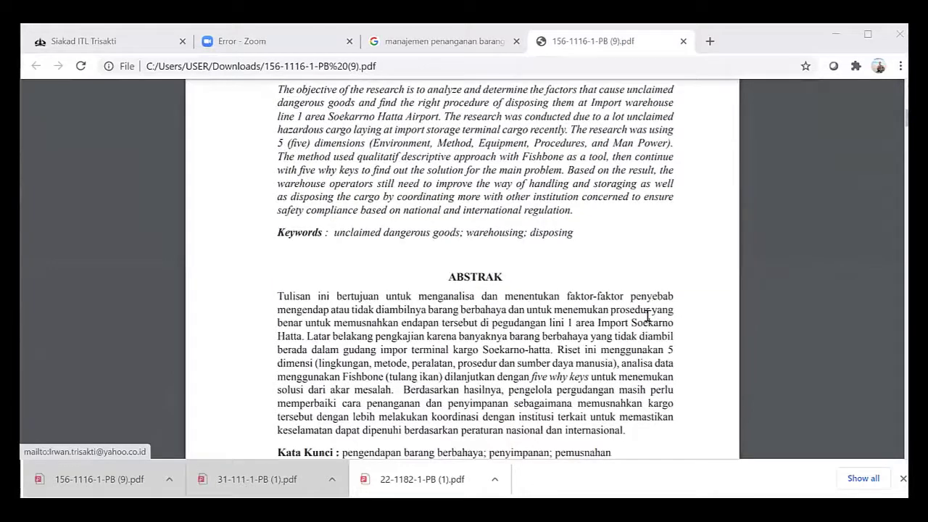
scroll(648, 316, down, 5)
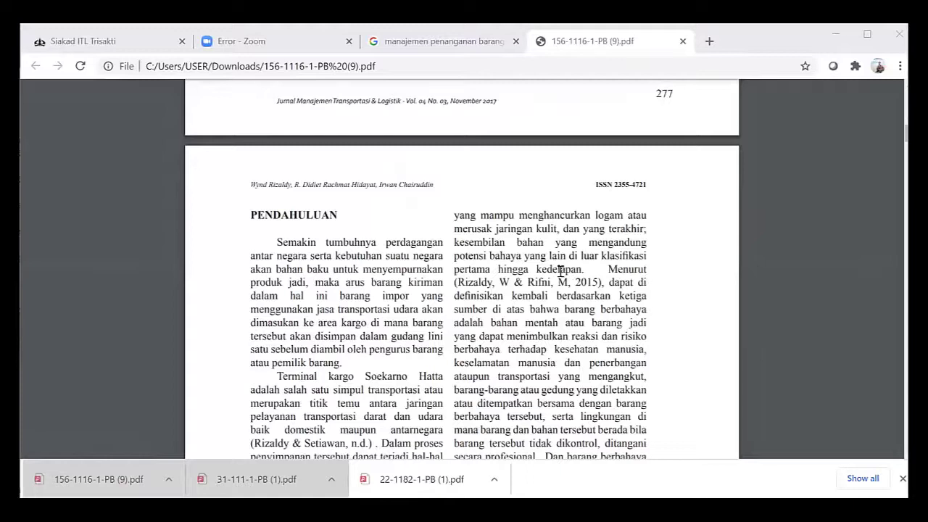
scroll(560, 271, down, 1)
scroll(550, 265, down, 1)
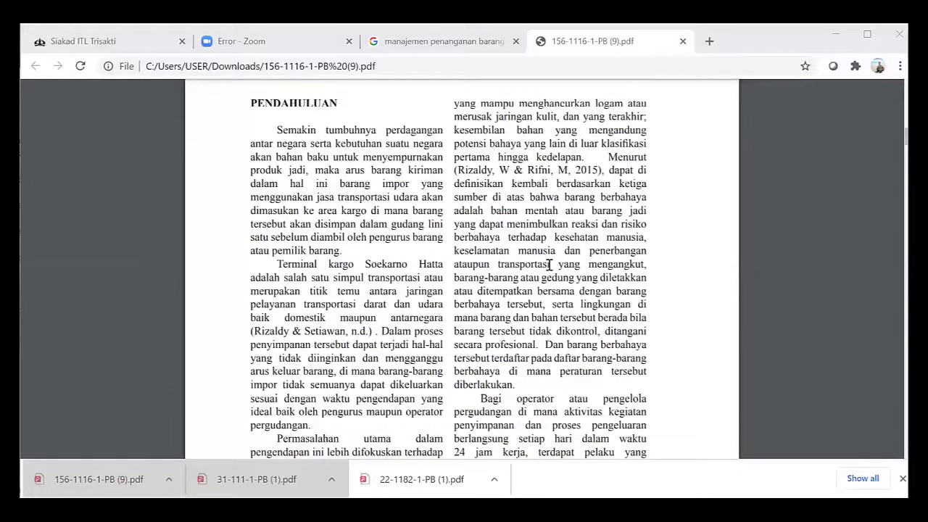
scroll(549, 265, down, 5)
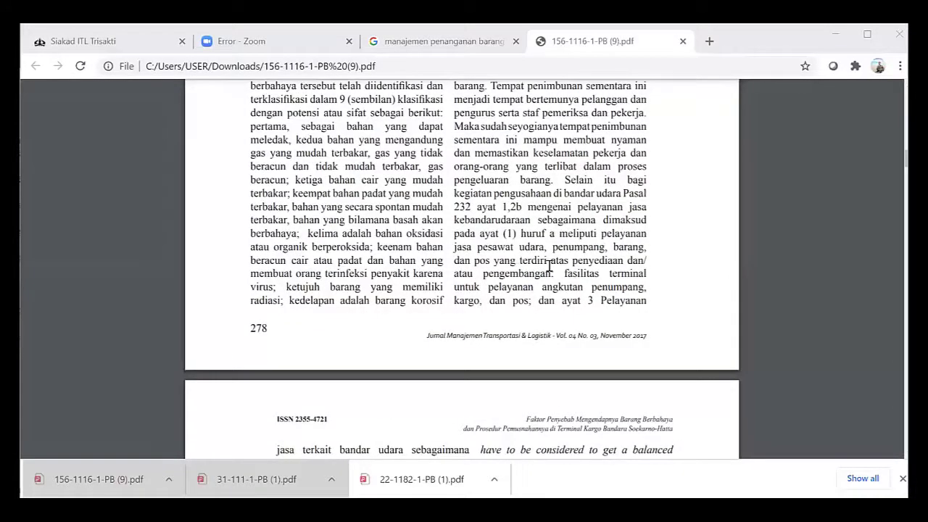
scroll(550, 265, up, 2)
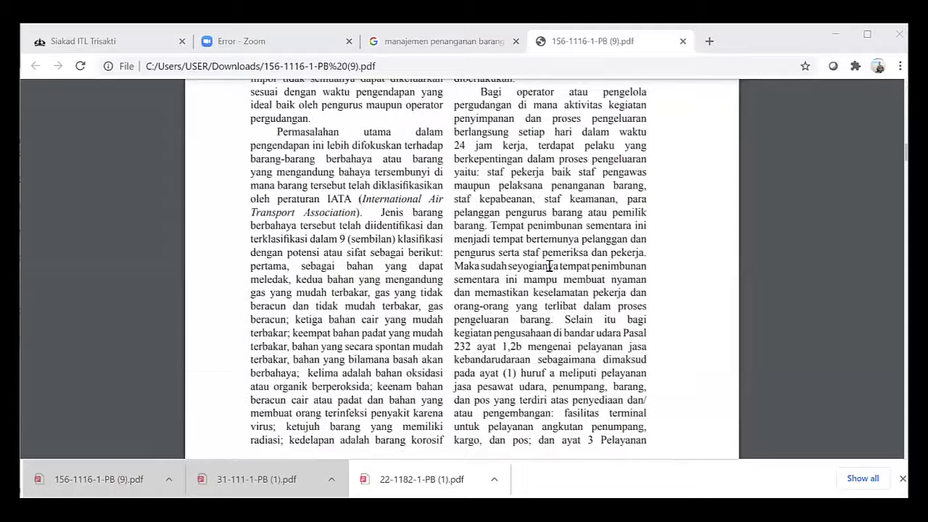
scroll(550, 266, up, 2)
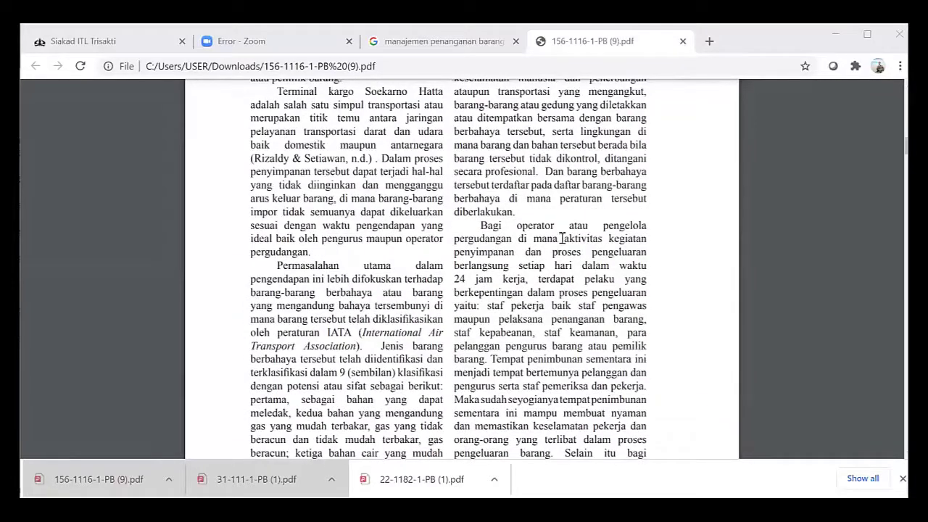
scroll(570, 221, up, 3)
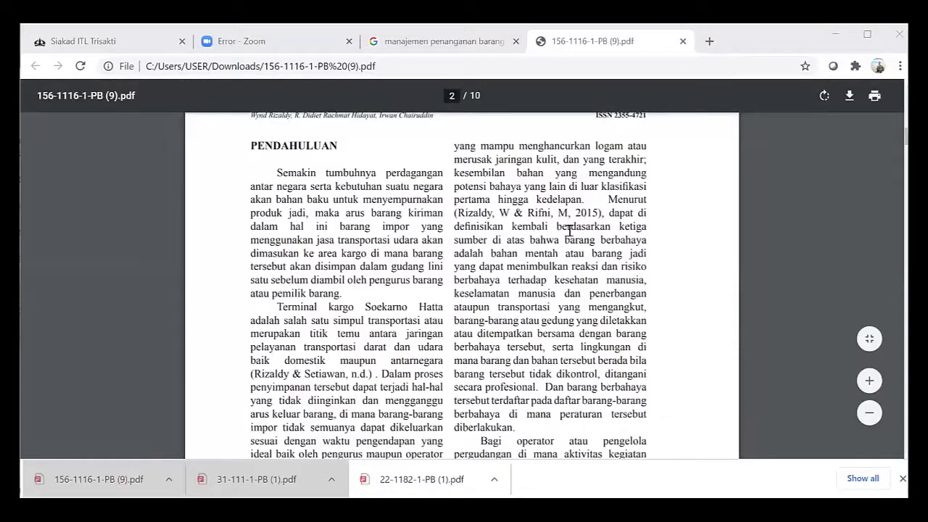
drag(564, 240, 600, 280)
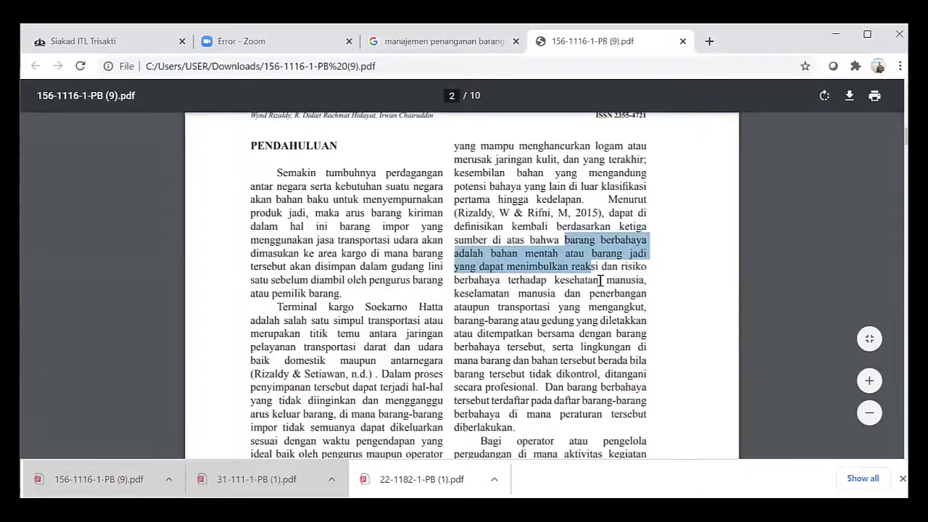
drag(619, 311, 523, 427)
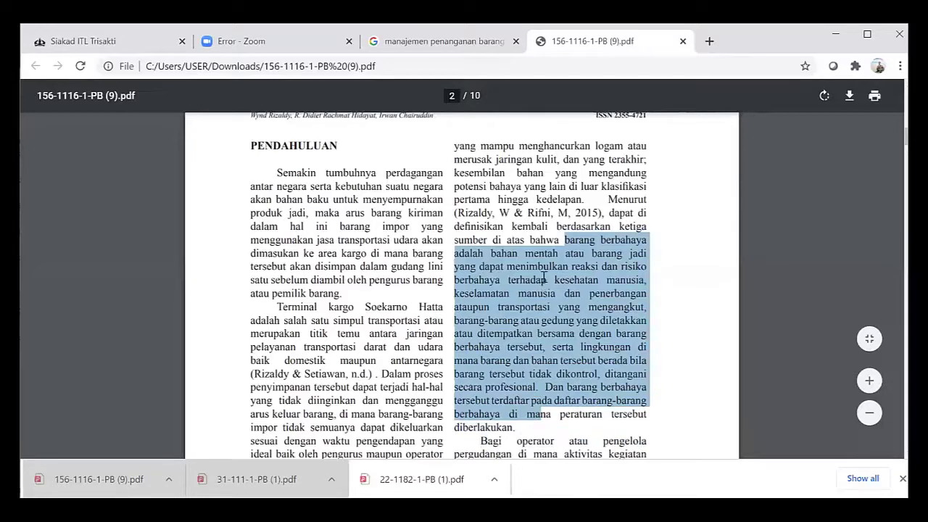
key(shift+Down)
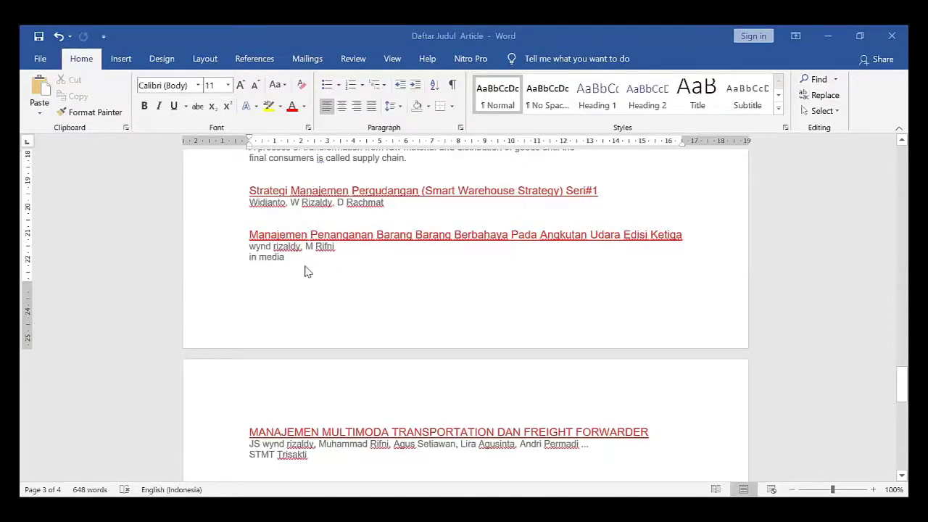
Switch to the Word document, paste the passage with source formatting after a blank line below the "Manajemen Penanganan Barang Barang Berbahaya" entry, and check its placement.
click(298, 258)
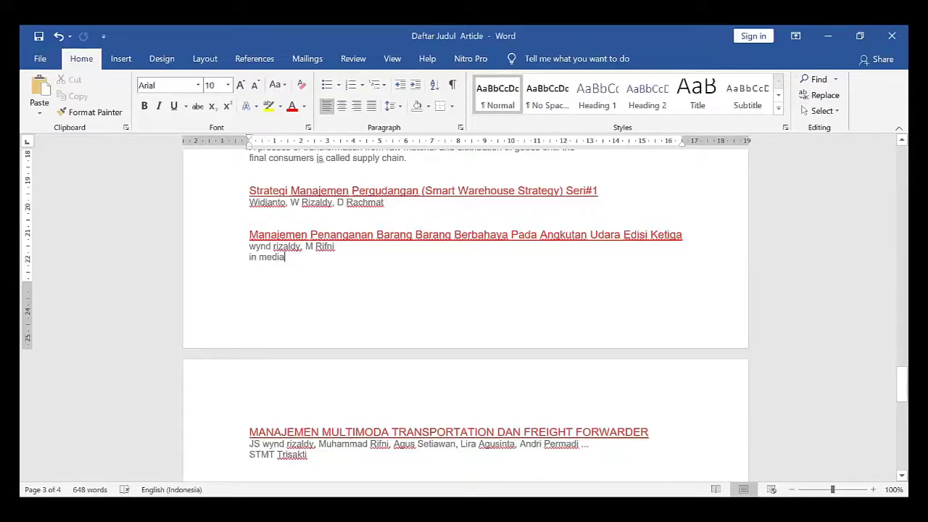
key(Return)
key(Return)
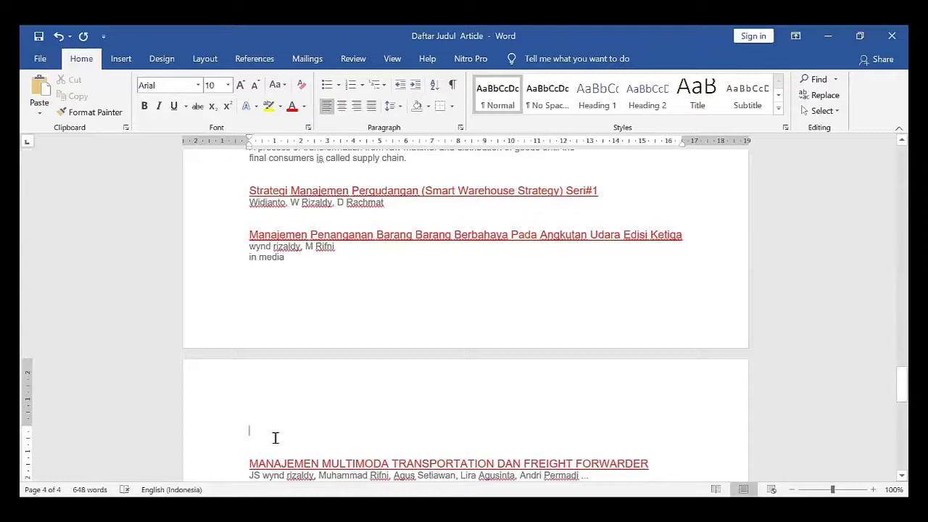
right_click(278, 433)
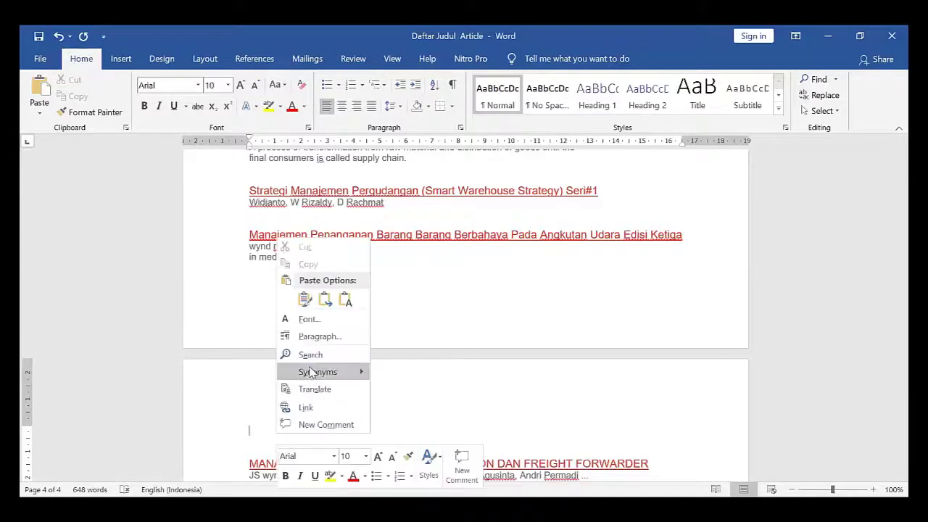
click(308, 301)
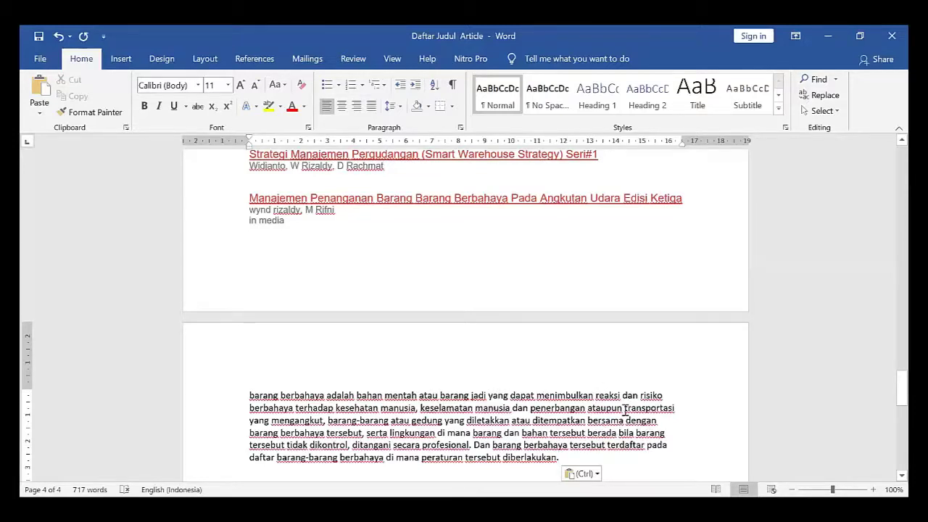
scroll(556, 392, up, 2)
scroll(556, 392, down, 5)
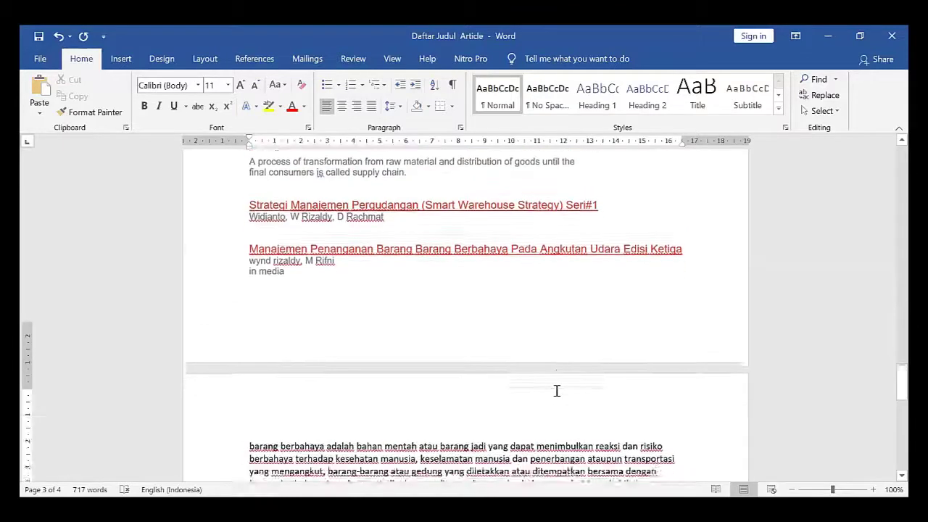
key(ctrl+v)
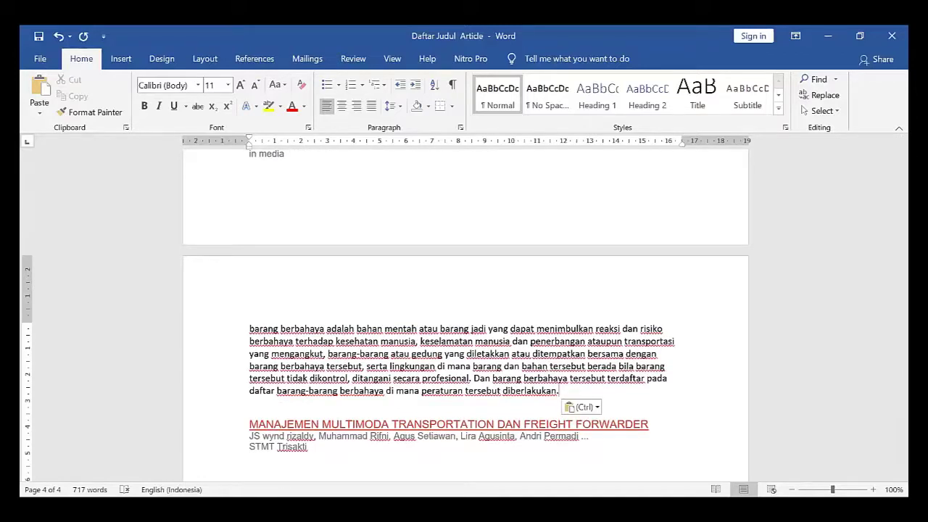
key(alt+Tab)
key(alt+Tab)
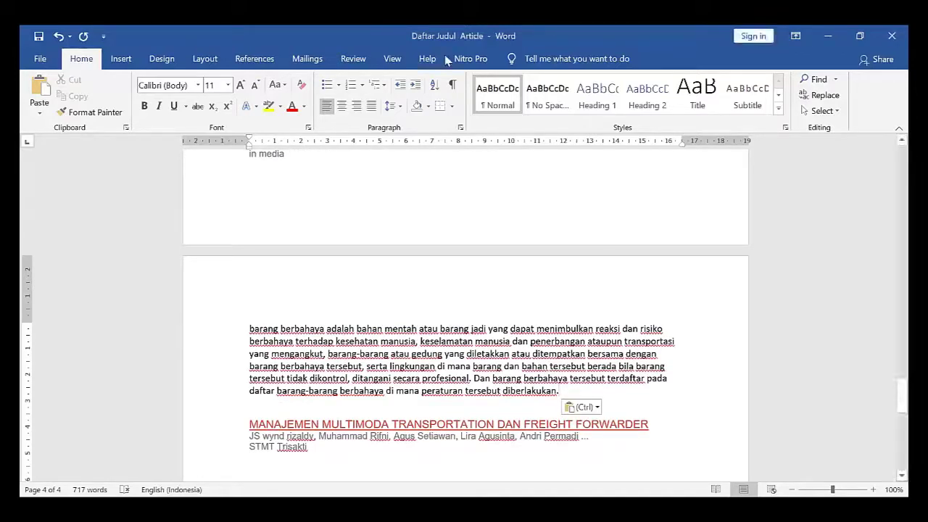